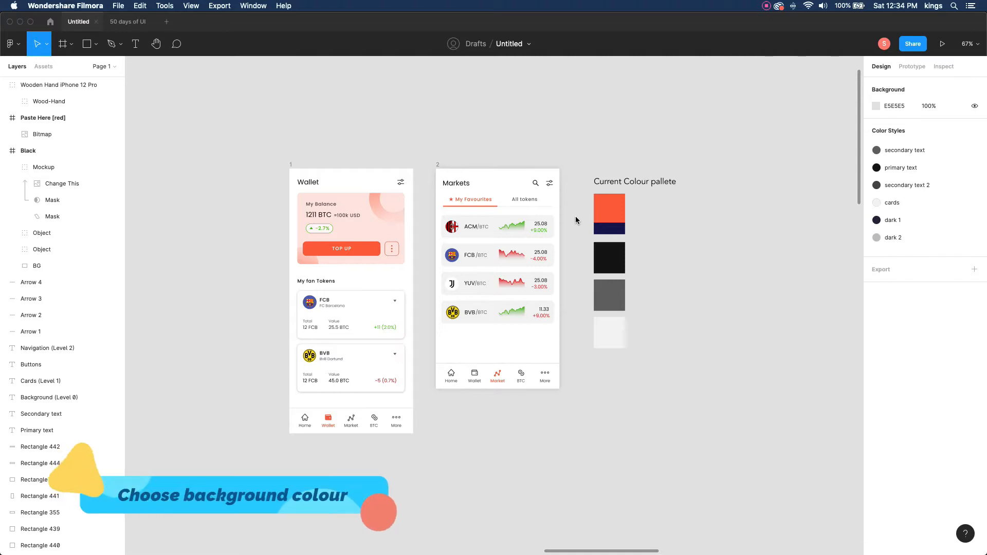
{"action": "left_click", "coordinate": [766, 7]}
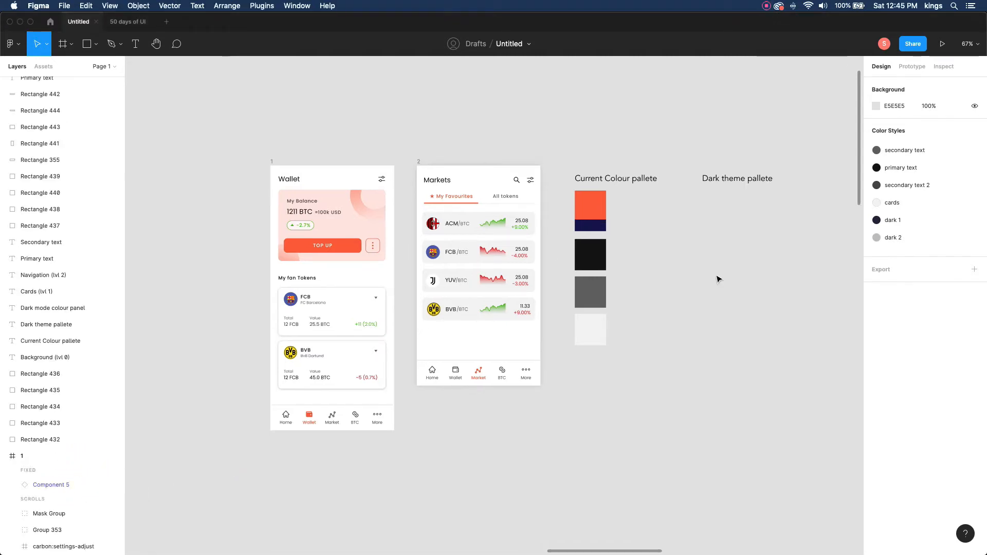
Duplicate the orange swatch under the "Dark theme pallete" heading and change the copy's fill to dark grey 303030
{"action": "left_click_drag", "start_coordinate": [583, 203], "coordinate": [739, 217]}
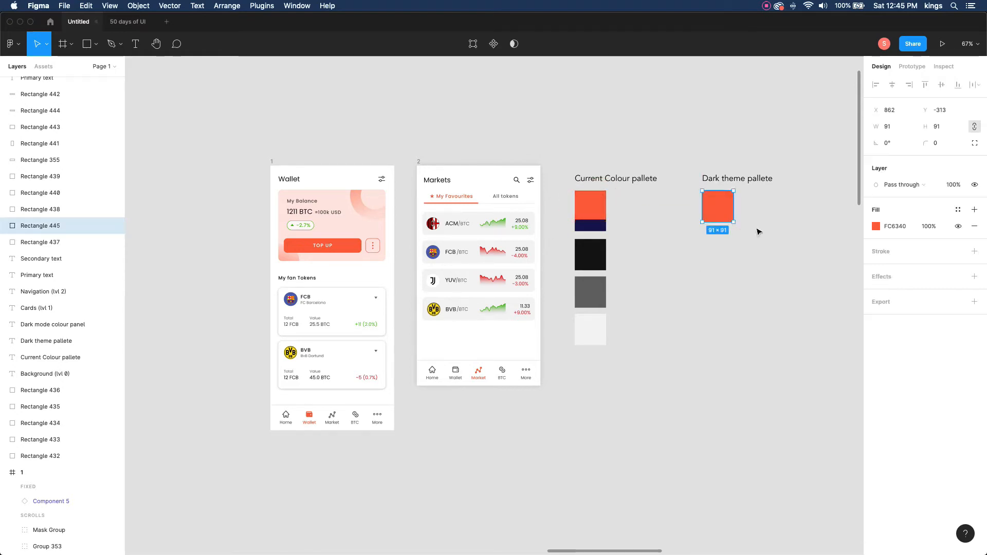
{"action": "left_click", "coordinate": [876, 227]}
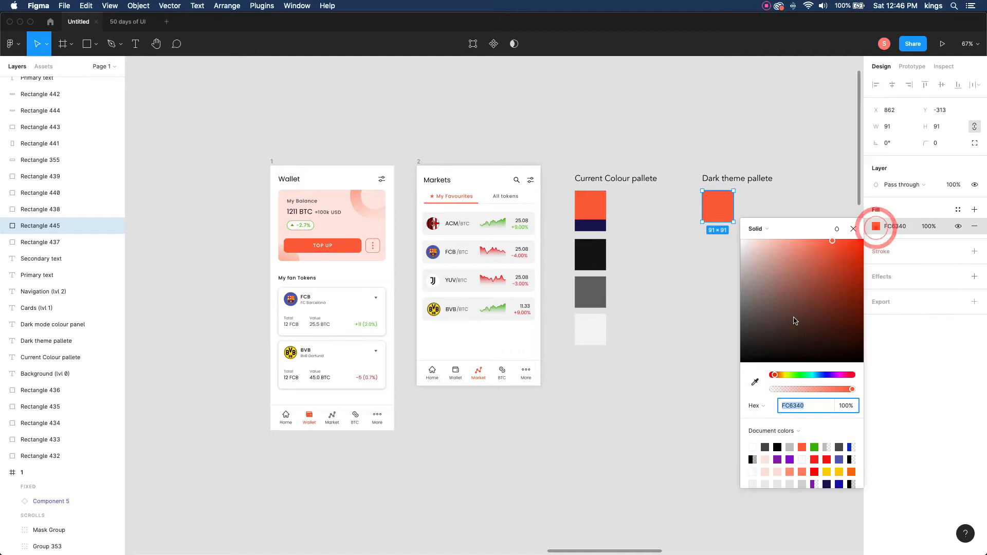
{"action": "left_click_drag", "start_coordinate": [771, 323], "coordinate": [708, 347]}
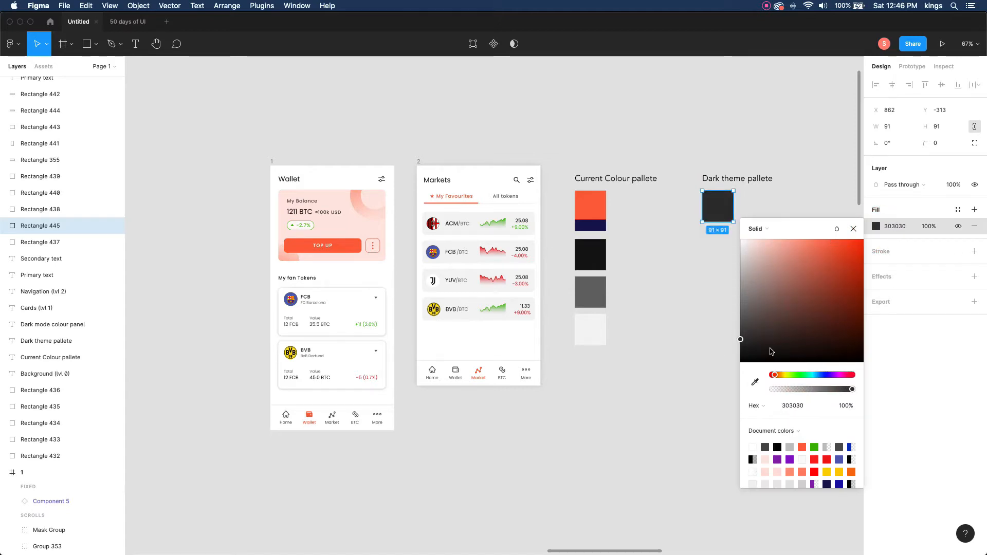
Sample the navy from the current colour swatches for the dark theme swatch and mute its fill to 1C1B38
{"action": "left_click", "coordinate": [755, 382]}
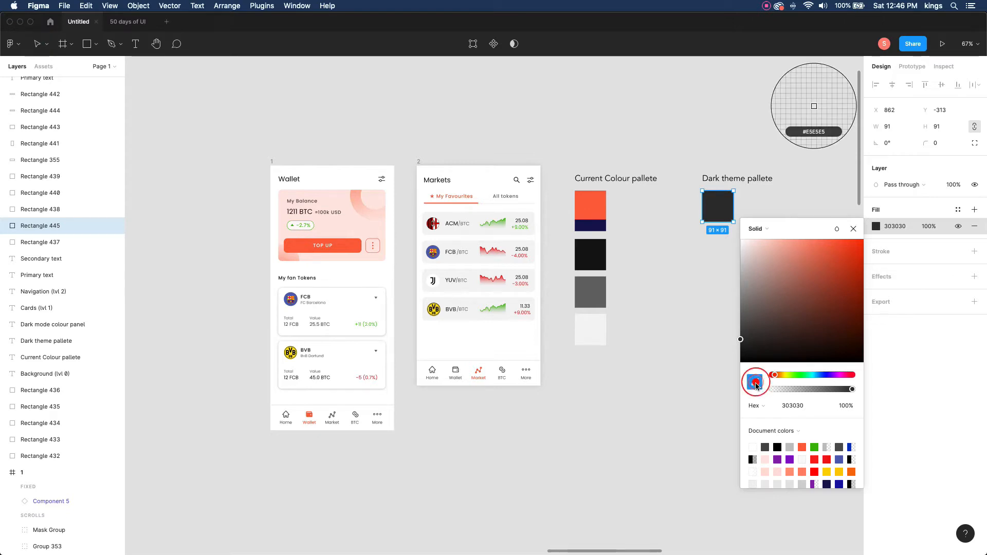
{"action": "left_click", "coordinate": [596, 225]}
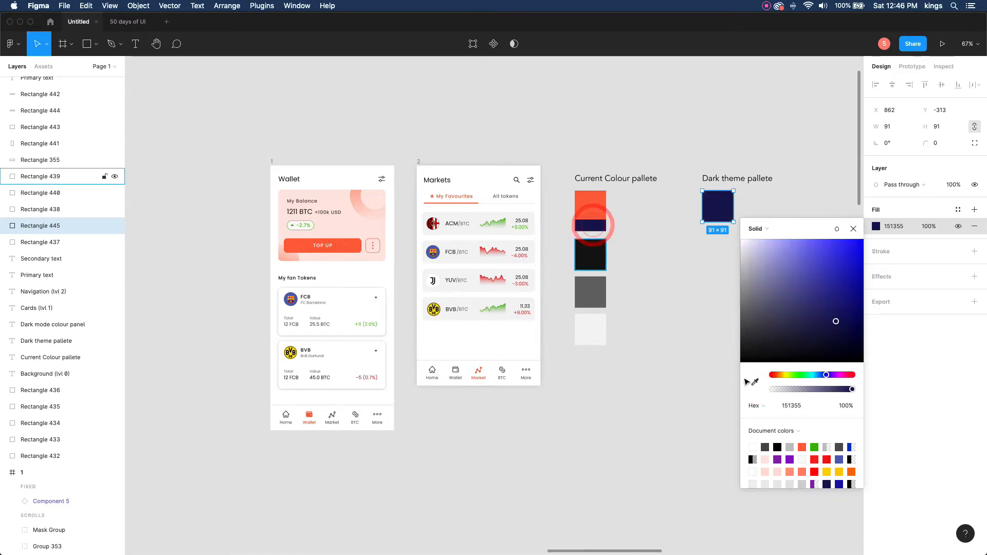
{"action": "left_click_drag", "start_coordinate": [834, 322], "coordinate": [804, 335]}
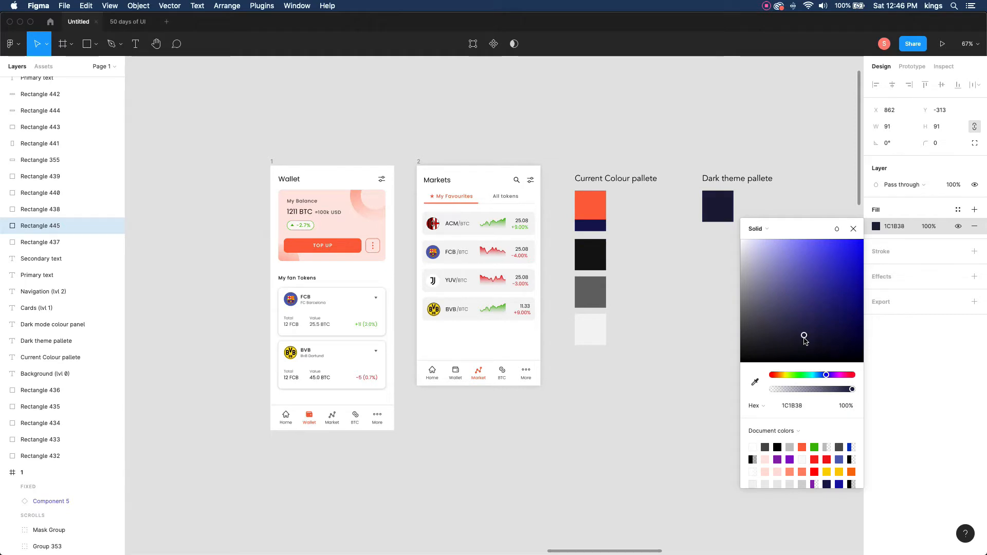
{"action": "left_click", "coordinate": [699, 287]}
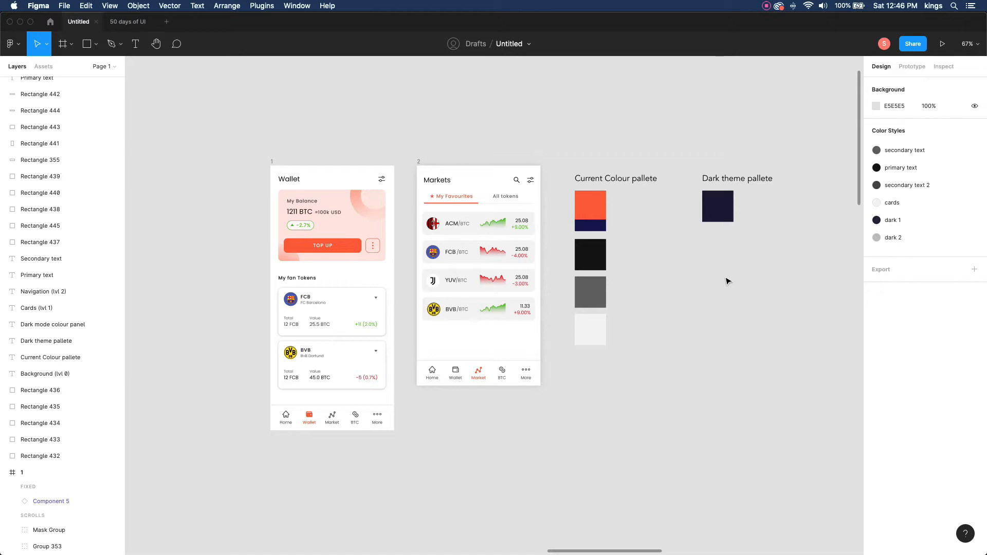
{"action": "left_click", "coordinate": [716, 288]}
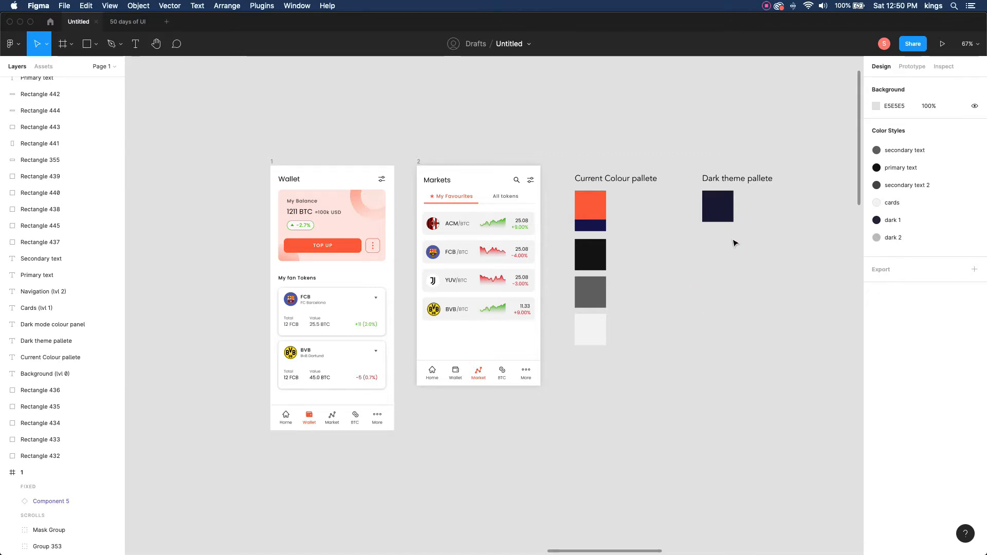
{"action": "left_click", "coordinate": [720, 210]}
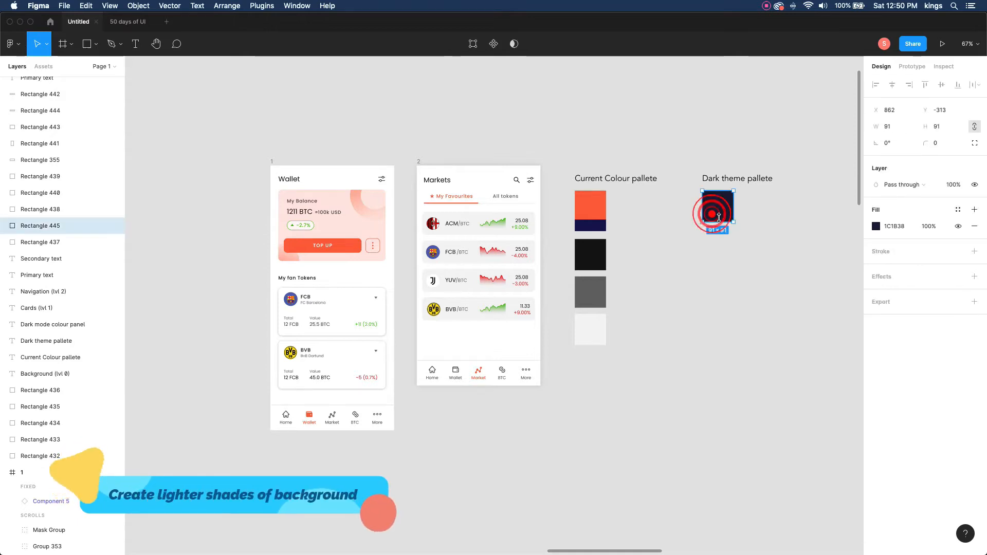
{"action": "left_click_drag", "start_coordinate": [722, 212], "coordinate": [725, 249]}
{"action": "key", "text": "Delete"}
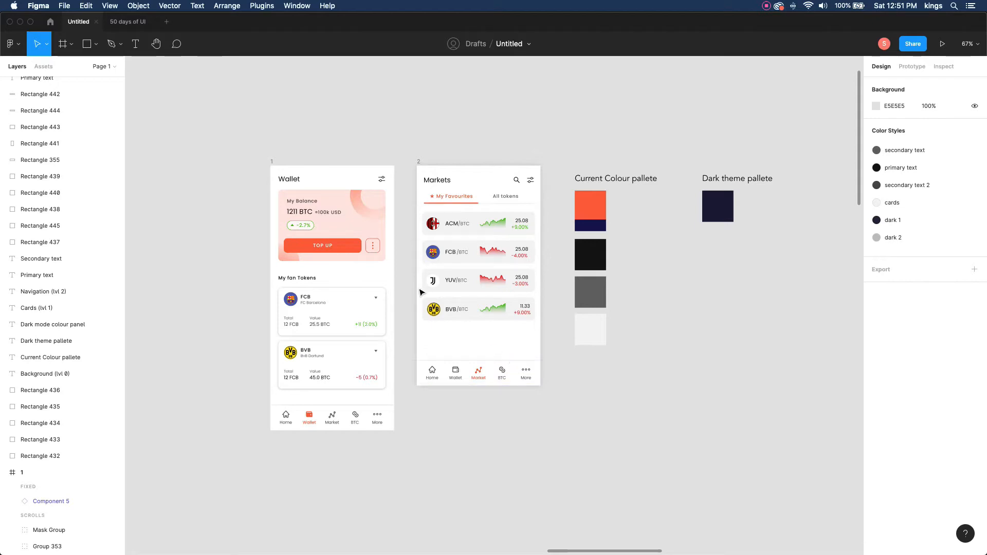
Add two evenly spaced copies below the 1C1B38 swatch and lighten the middle swatch's fill to 35336B
{"action": "left_click", "coordinate": [718, 207]}
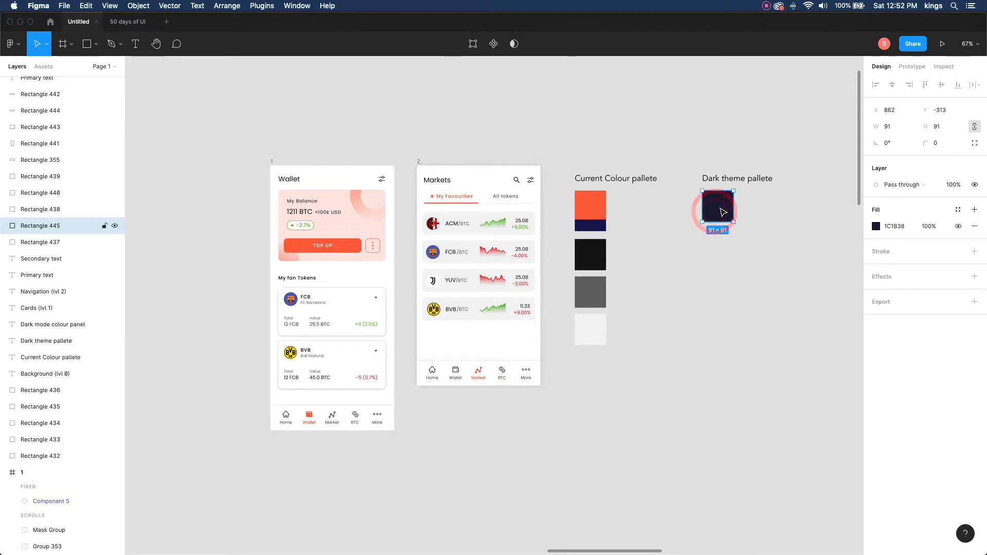
{"action": "left_click_drag", "start_coordinate": [719, 208], "coordinate": [724, 290]}
{"action": "left_click", "coordinate": [719, 242]}
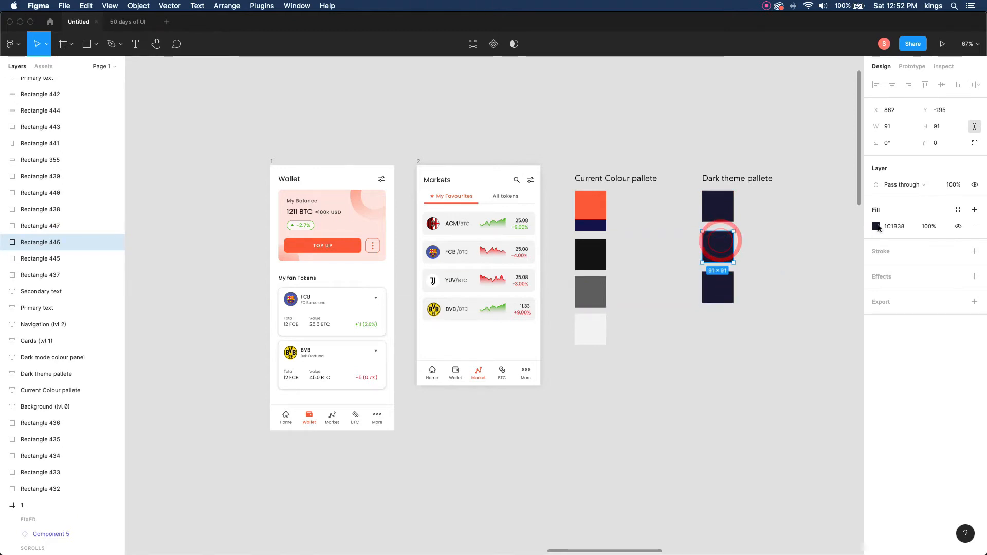
{"action": "left_click", "coordinate": [876, 227]}
{"action": "left_click_drag", "start_coordinate": [804, 336], "coordinate": [804, 312]}
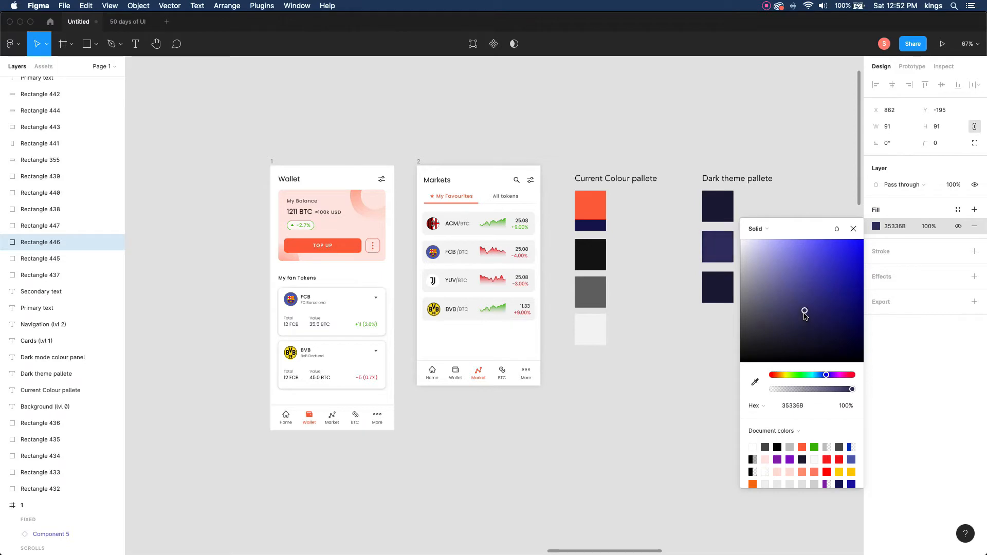
Lighten the fill of the third dark theme swatch to 3E3C7B
{"action": "left_click", "coordinate": [715, 283]}
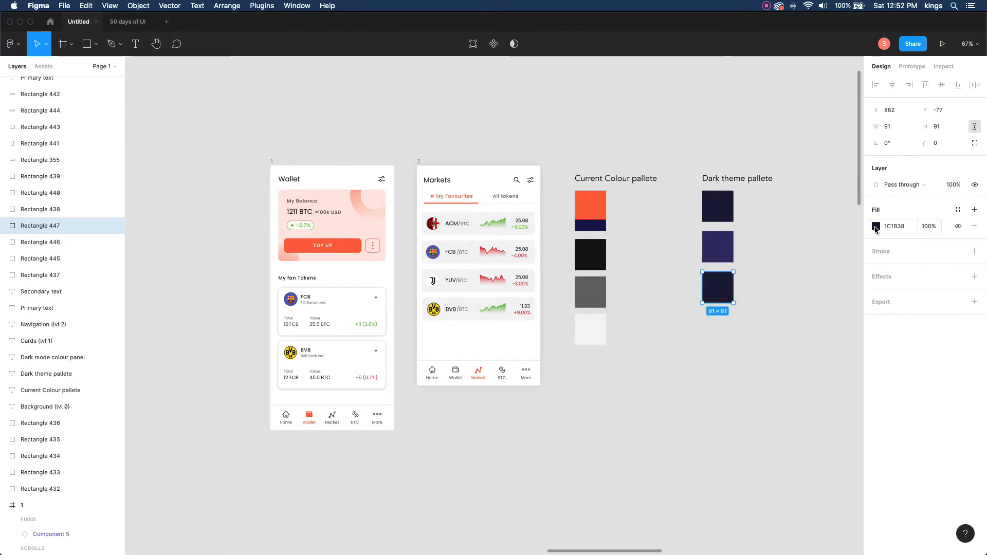
{"action": "left_click", "coordinate": [875, 226]}
{"action": "left_click_drag", "start_coordinate": [804, 335], "coordinate": [805, 306]}
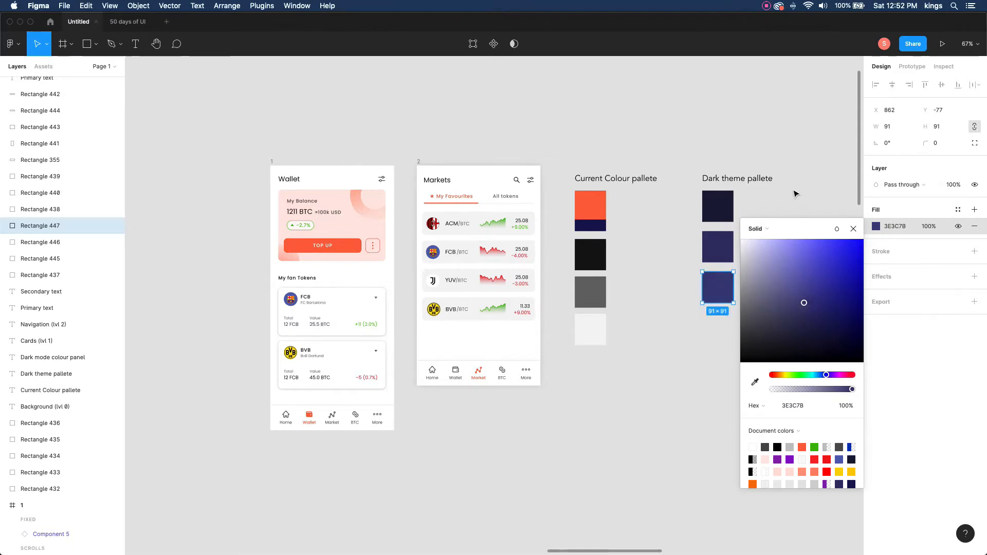
{"action": "left_click", "coordinate": [795, 192]}
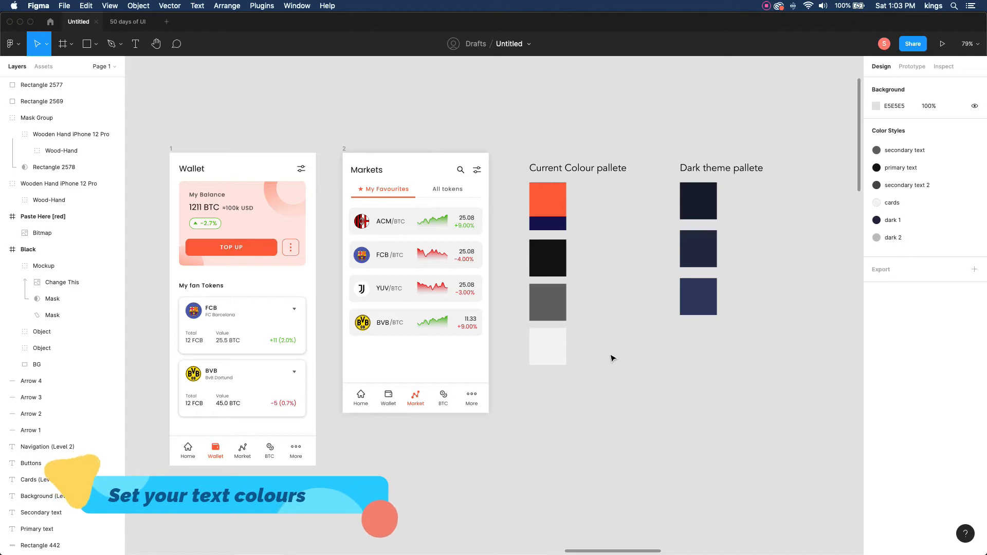
Duplicate the third dark theme swatch directly below it and set the copy's fill to white FFFFFF
{"action": "left_click", "coordinate": [549, 353]}
{"action": "left_click_drag", "start_coordinate": [699, 292], "coordinate": [706, 345]}
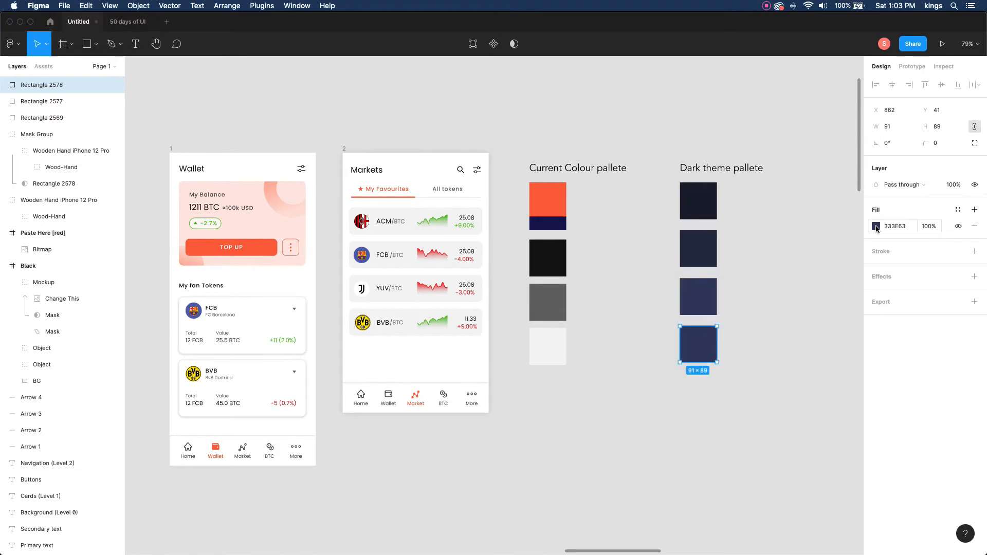
{"action": "left_click", "coordinate": [876, 226]}
{"action": "left_click_drag", "start_coordinate": [790, 299], "coordinate": [703, 212]}
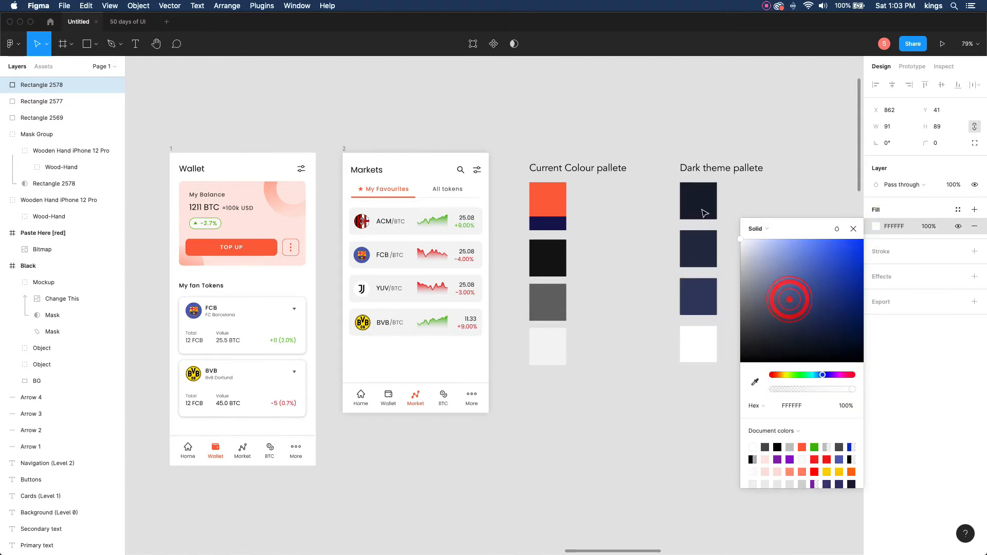
{"action": "left_click", "coordinate": [793, 200]}
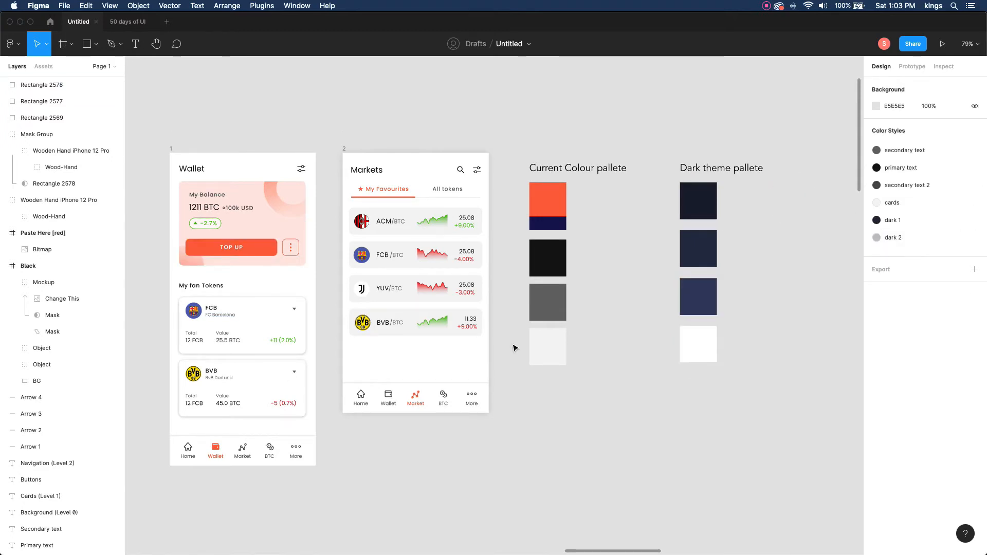
Duplicate the white swatch below itself and change the copy's fill to light grey EDEDED
{"action": "left_click", "coordinate": [703, 342]}
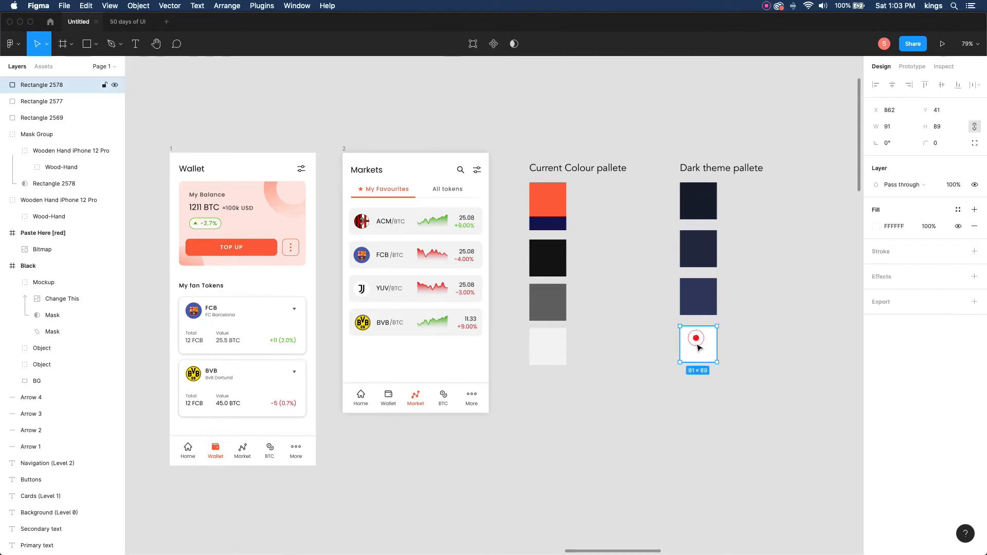
{"action": "left_click_drag", "start_coordinate": [702, 344], "coordinate": [702, 388]}
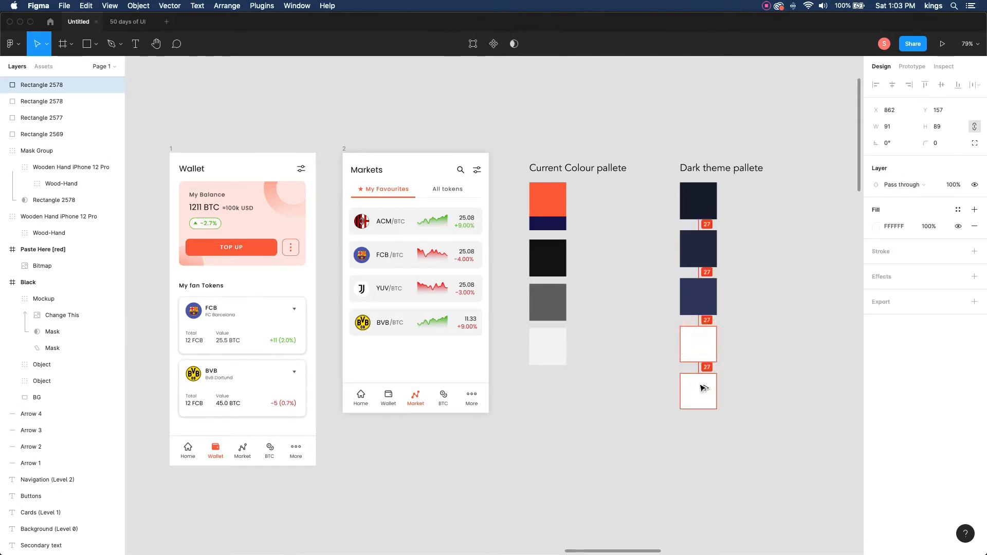
{"action": "left_click", "coordinate": [876, 226]}
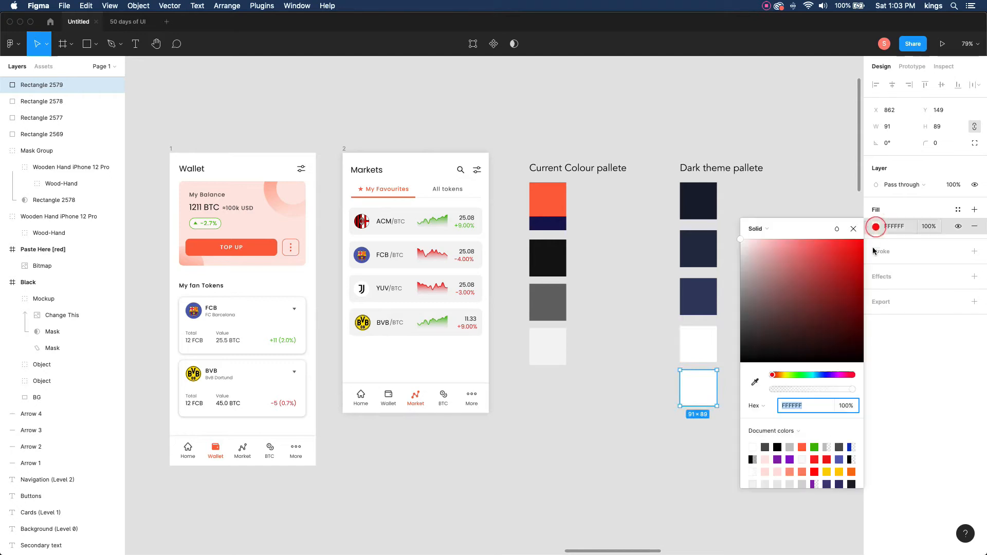
{"action": "left_click_drag", "start_coordinate": [745, 250], "coordinate": [722, 253]}
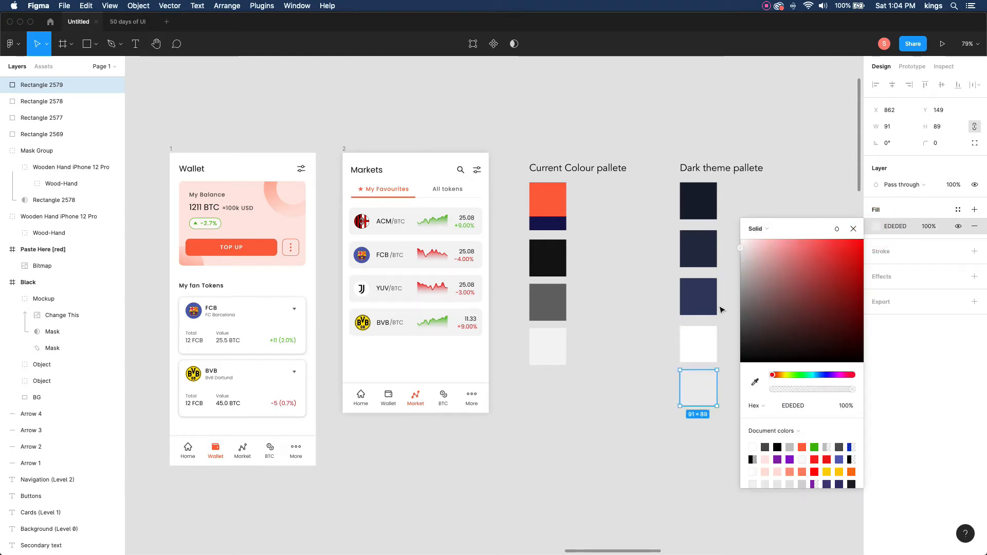
Sample 333E63 from the third dark theme swatch for the fifth swatch and lighten it to a pale greyish blue
{"action": "left_click", "coordinate": [755, 382]}
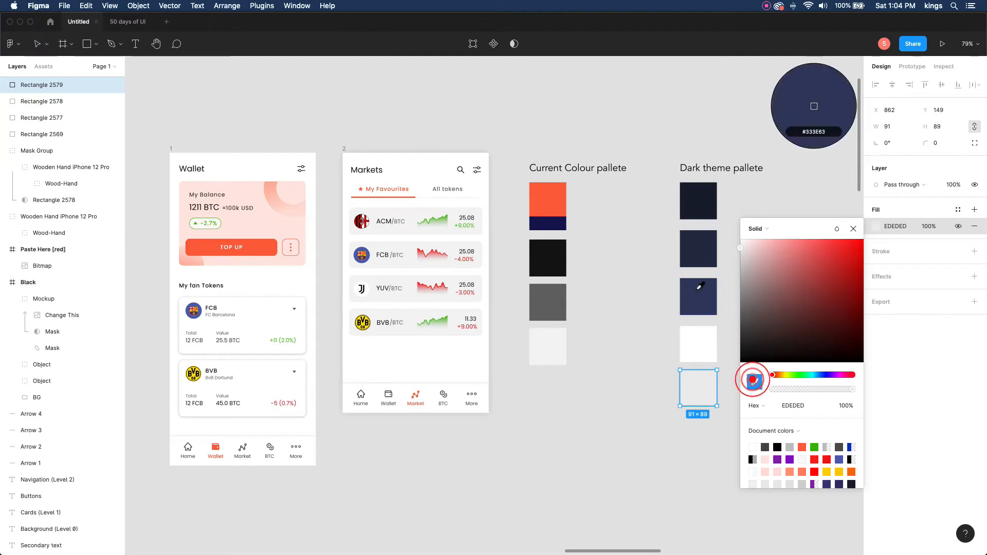
{"action": "left_click", "coordinate": [697, 288]}
{"action": "left_click_drag", "start_coordinate": [799, 315], "coordinate": [745, 262]}
{"action": "left_click", "coordinate": [732, 314]}
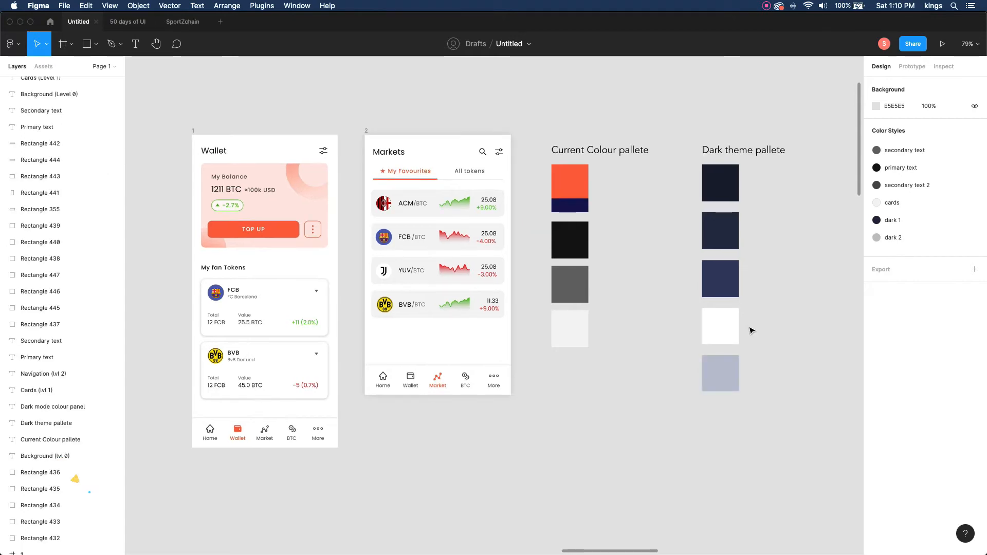
{"action": "left_click", "coordinate": [734, 328]}
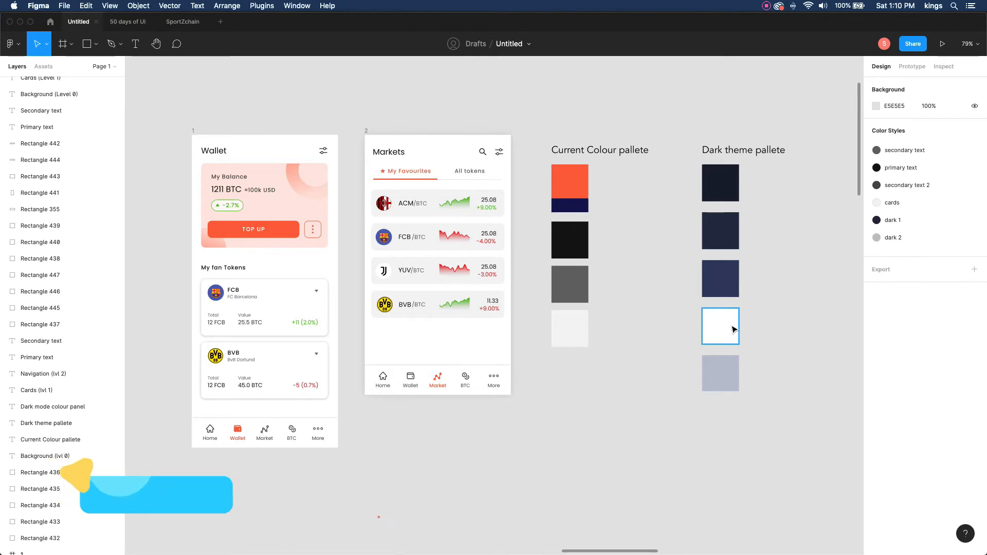
Correct the spelling of the two swatch headings to "Current Colour palette" and "Dark theme palette"
{"action": "left_click", "coordinate": [630, 150]}
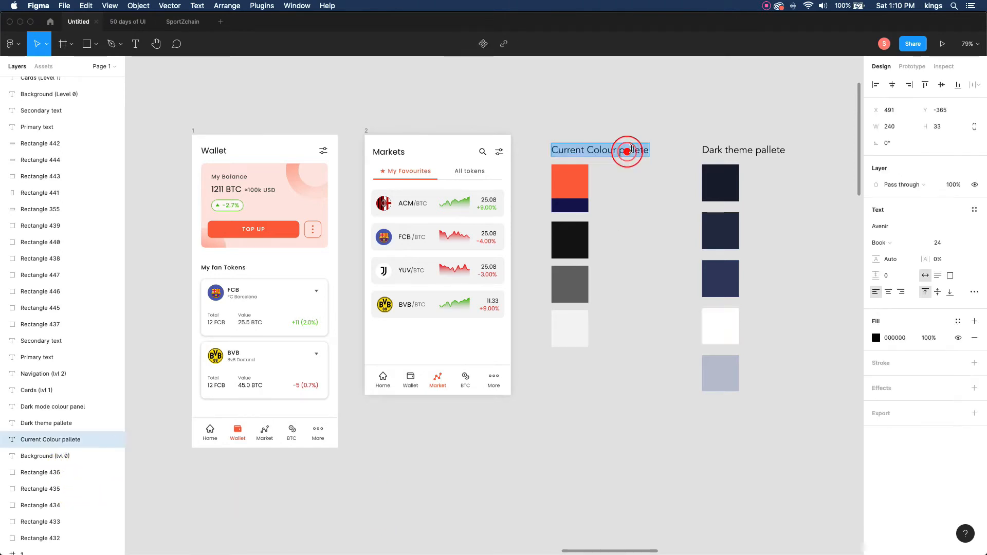
{"action": "key", "text": "BackSpace"}
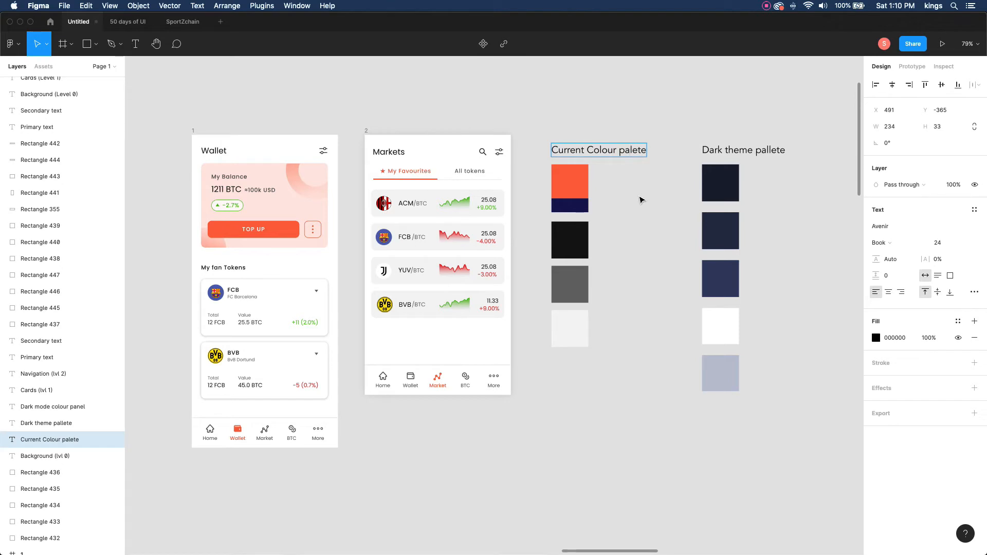
{"action": "type", "text": "t"}
{"action": "left_click", "coordinate": [774, 151]}
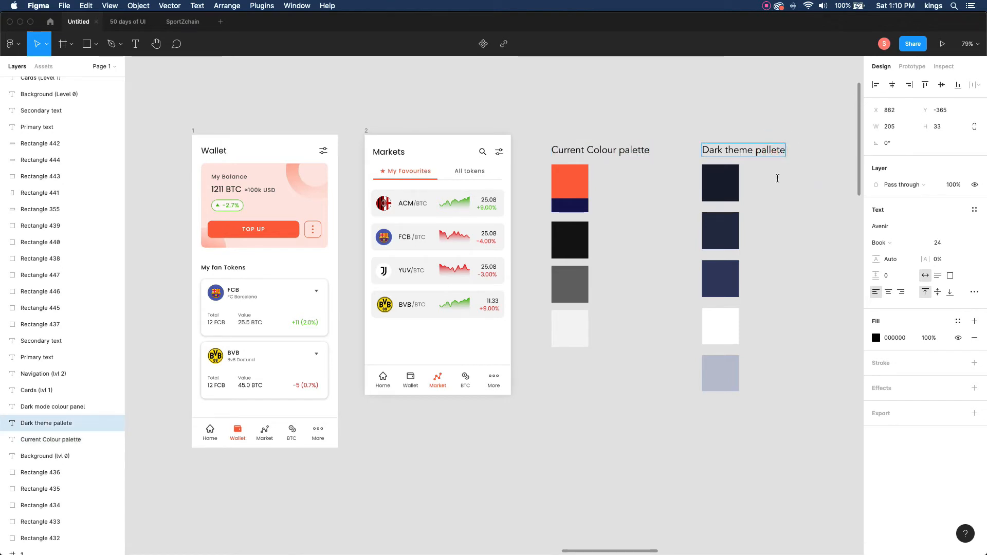
{"action": "key", "text": "BackSpace"}
{"action": "type", "text": "t"}
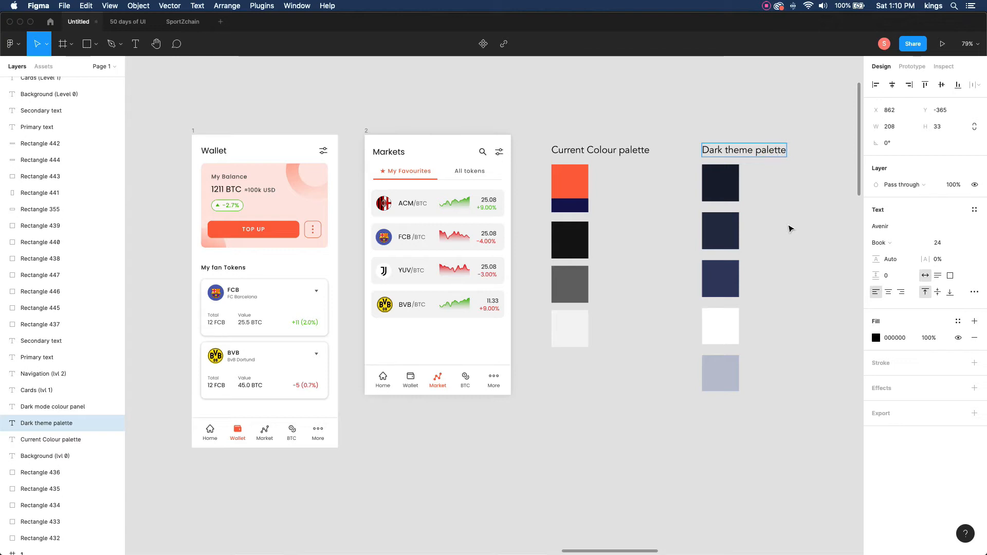
{"action": "left_click", "coordinate": [779, 229]}
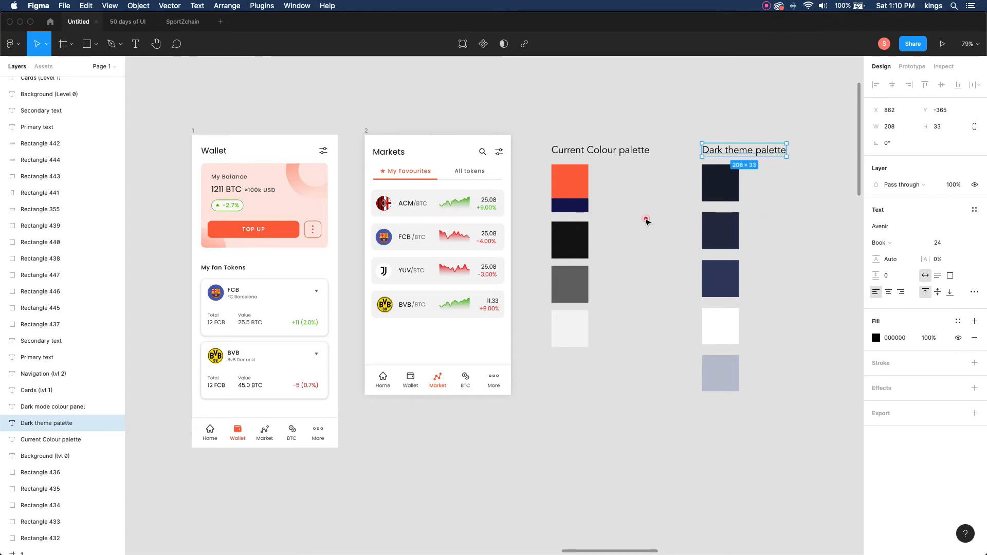
{"action": "left_click", "coordinate": [645, 220]}
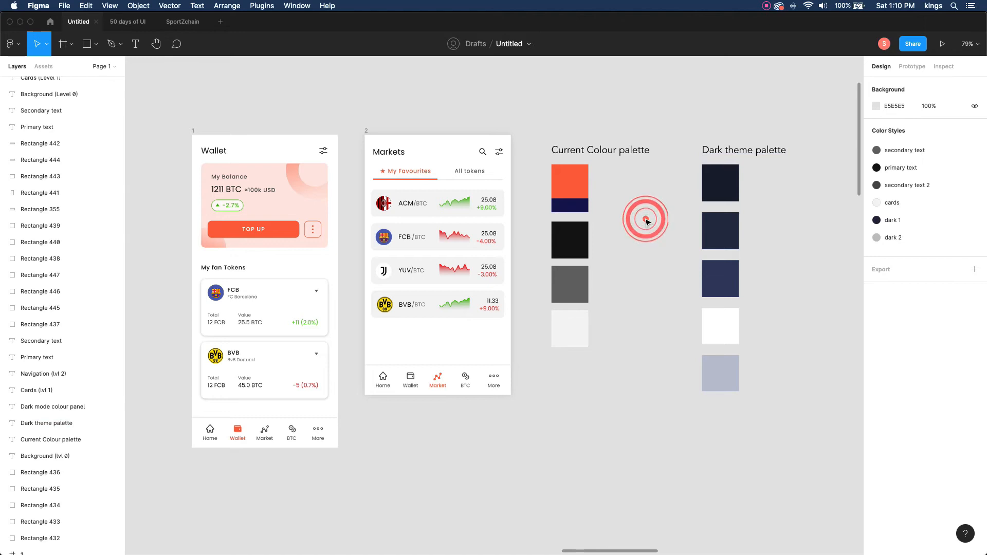
Duplicate the orange FC6340 swatch and place the copy below the pale blue swatch in the dark theme column
{"action": "left_click", "coordinate": [572, 178]}
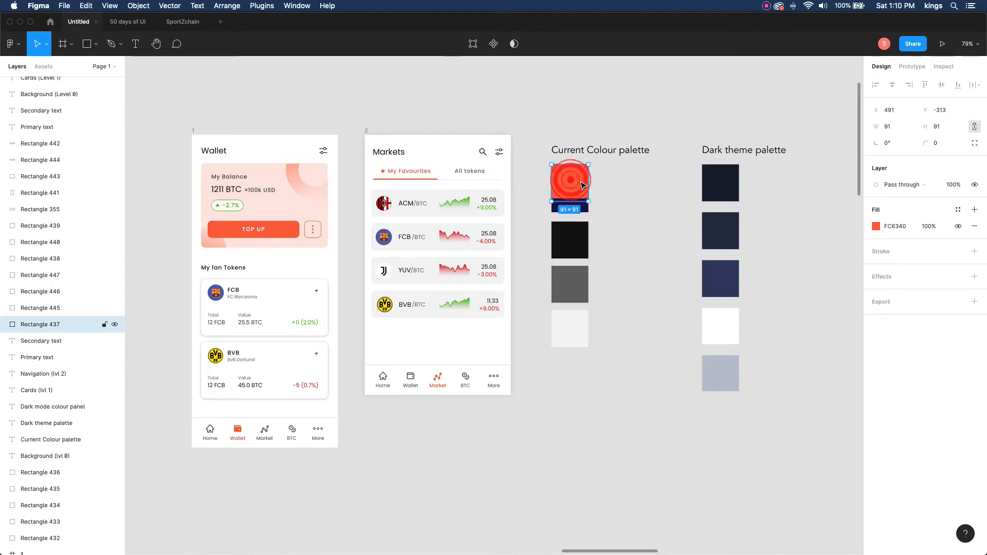
{"action": "key", "text": "super+d"}
{"action": "left_click_drag", "start_coordinate": [730, 427], "coordinate": [726, 426]}
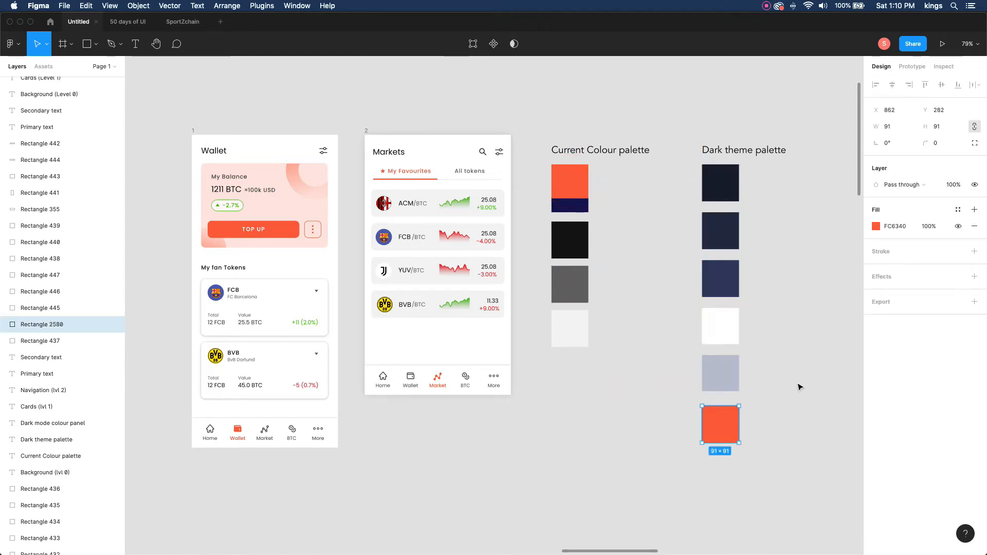
Try the more saturated FF3607 as the fill of the dark theme's orange swatch and undo it
{"action": "left_click", "coordinate": [875, 226]}
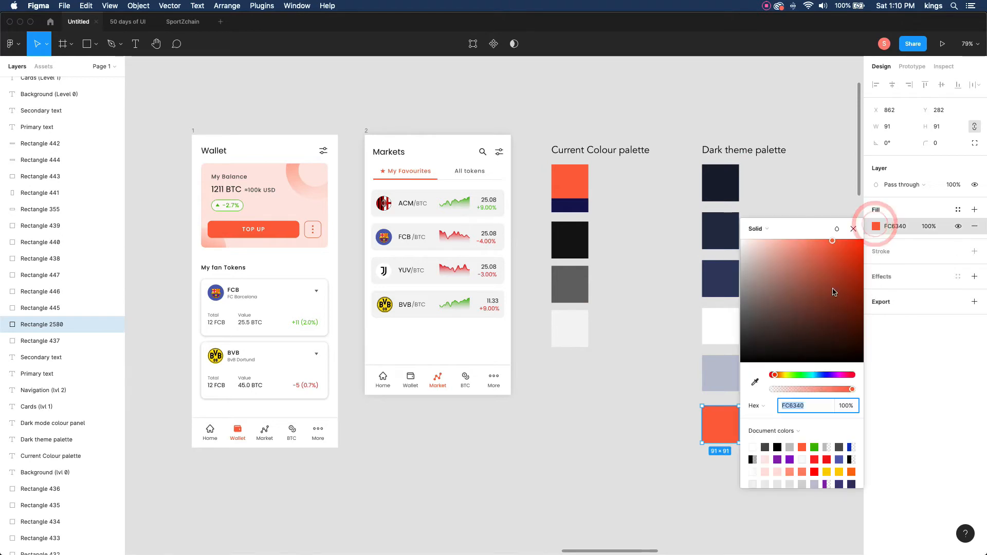
{"action": "left_click_drag", "start_coordinate": [833, 241], "coordinate": [852, 243]}
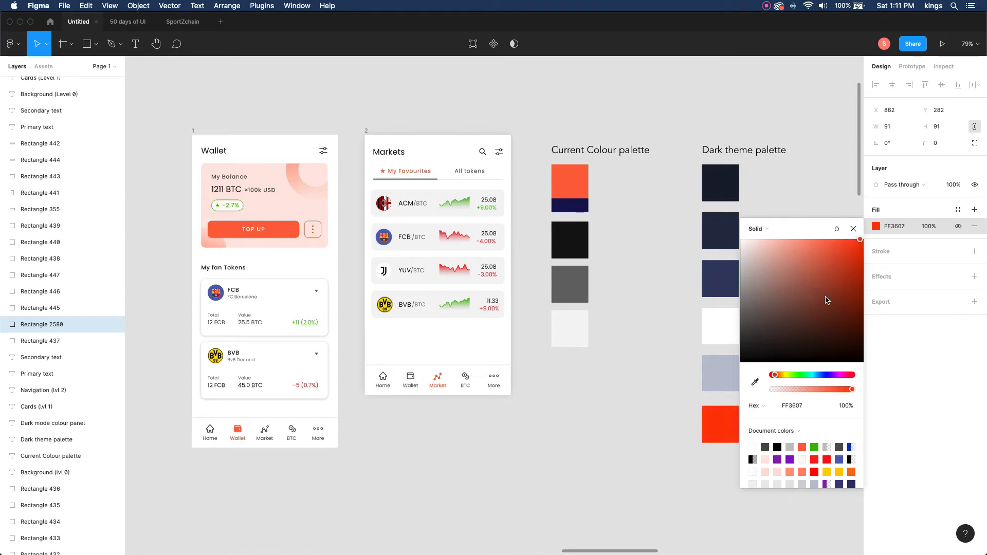
{"action": "left_click", "coordinate": [789, 193]}
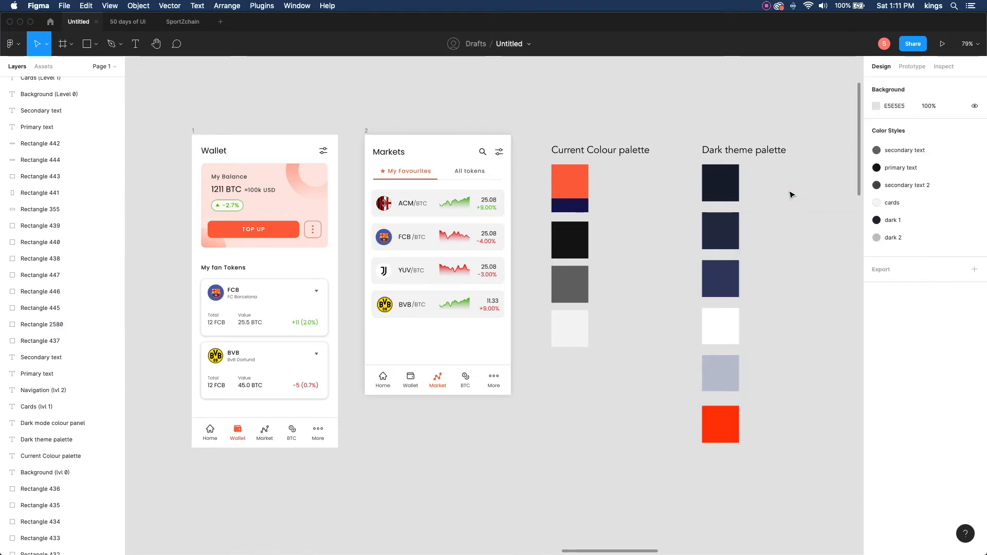
{"action": "key", "text": "super+z"}
{"action": "key", "text": "super+z"}
{"action": "left_click", "coordinate": [797, 343]}
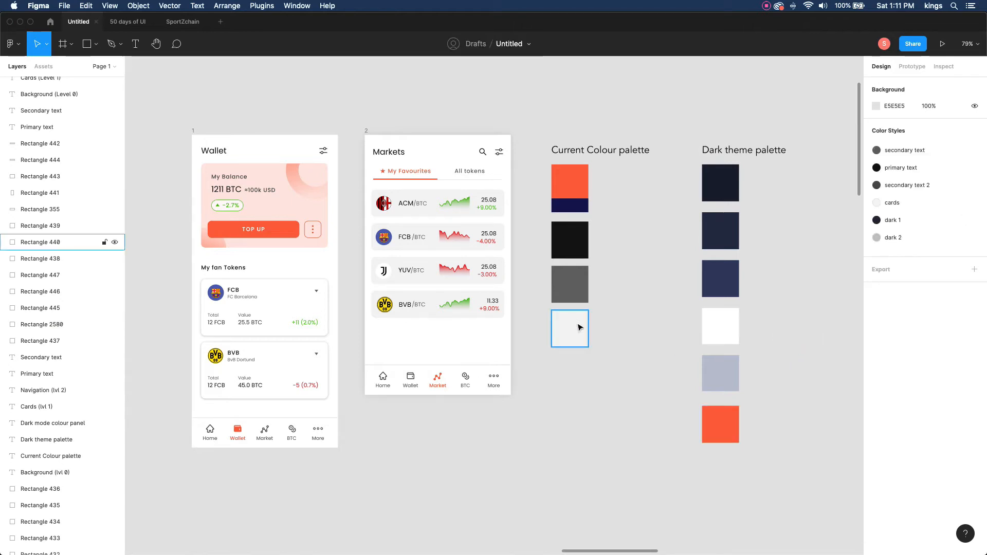
{"action": "left_click", "coordinate": [636, 243]}
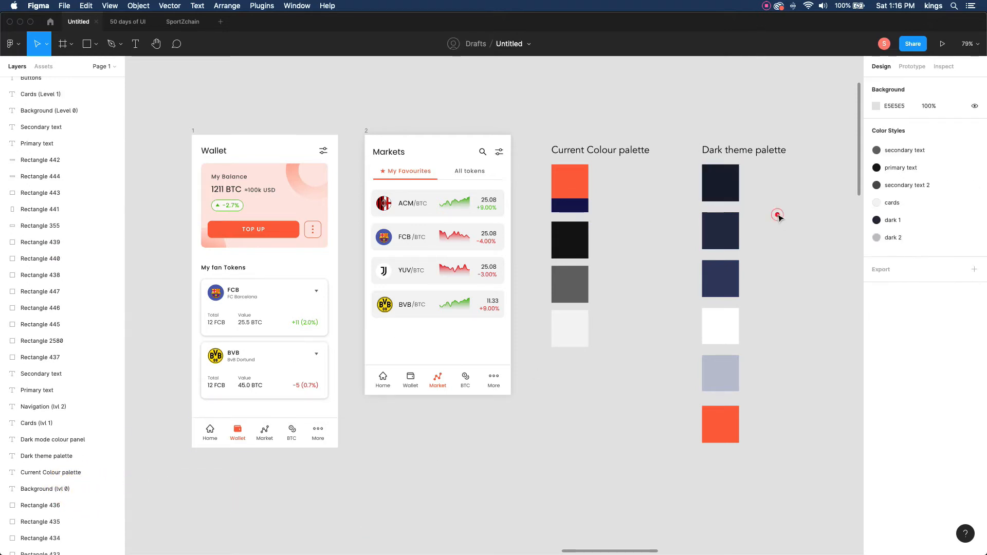
{"action": "left_click", "coordinate": [779, 216]}
{"action": "left_click", "coordinate": [717, 178]}
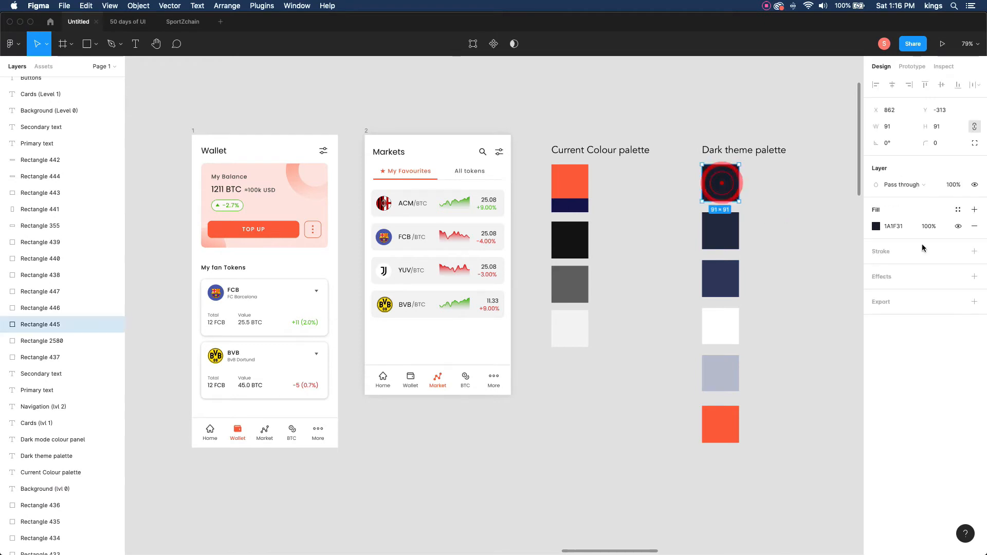
{"action": "left_click", "coordinate": [958, 209]}
{"action": "left_click", "coordinate": [972, 230]}
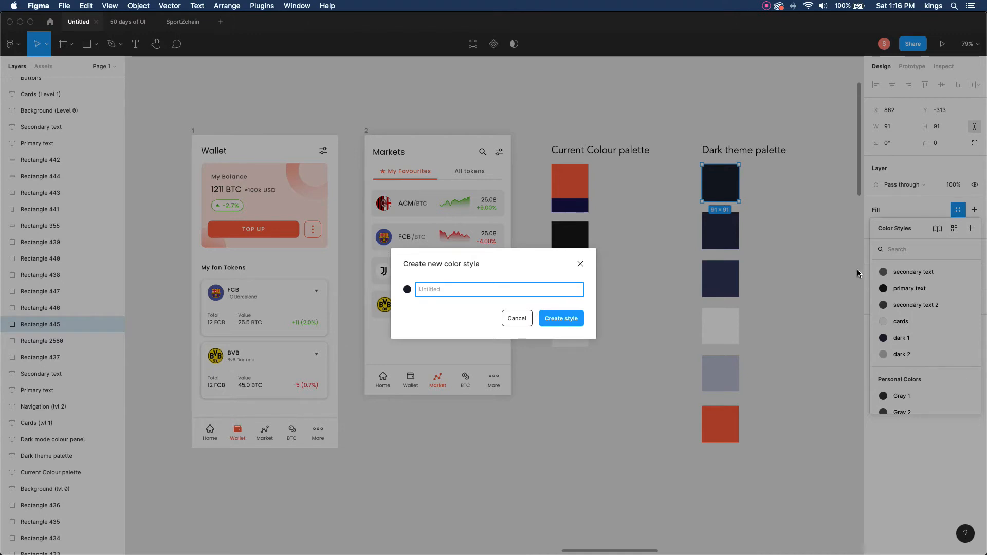
{"action": "left_click", "coordinate": [513, 319]}
{"action": "left_click", "coordinate": [746, 193]}
Save the fill of the first dark theme swatch as a colour style named "Dark mode background"
{"action": "left_click", "coordinate": [714, 183]}
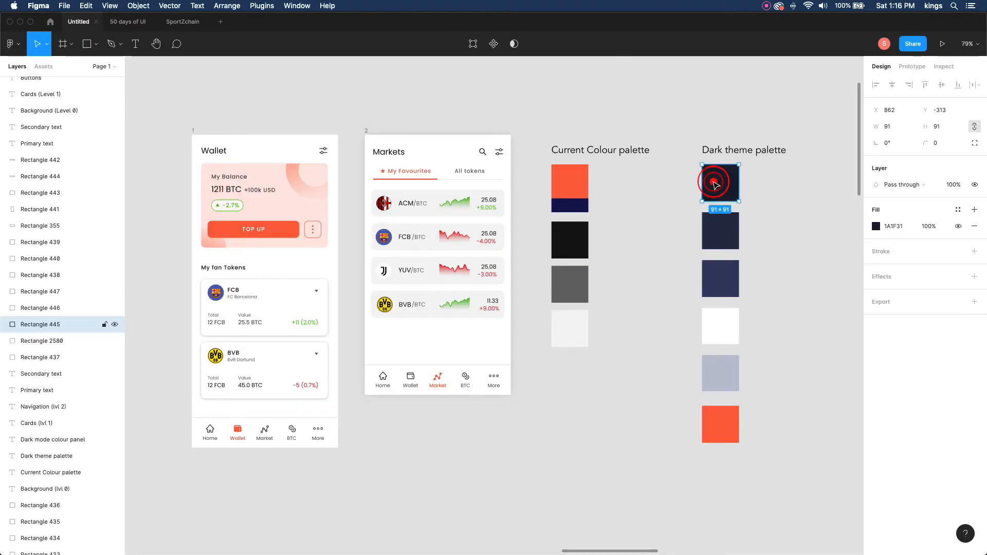
{"action": "left_click", "coordinate": [958, 212]}
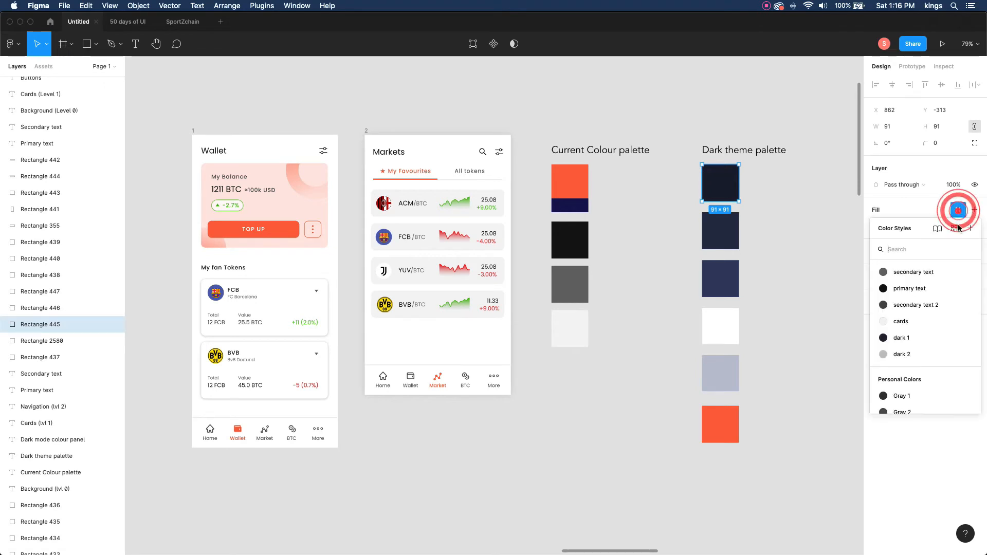
{"action": "left_click", "coordinate": [970, 230]}
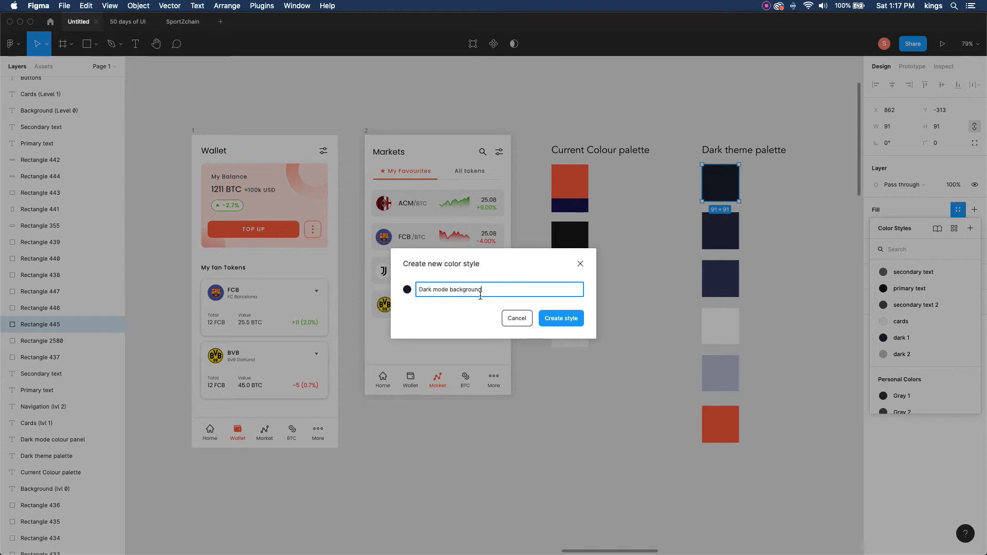
{"action": "left_click", "coordinate": [567, 320]}
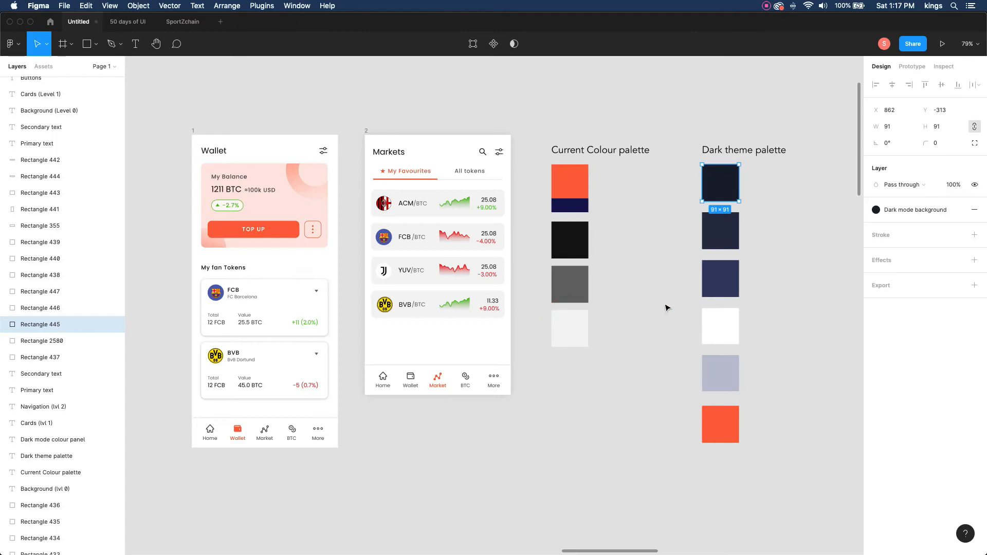
Save the second dark theme swatch's fill as a colour style named "darkmode lvl 1"
{"action": "left_click", "coordinate": [722, 233]}
{"action": "left_click", "coordinate": [958, 209]}
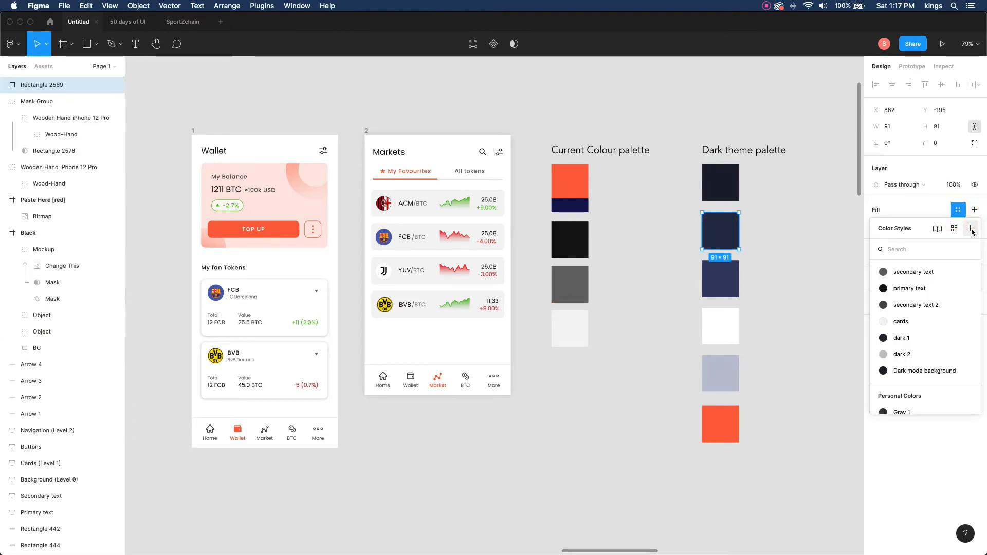
{"action": "left_click", "coordinate": [971, 229]}
{"action": "type", "text": "darkmode "}
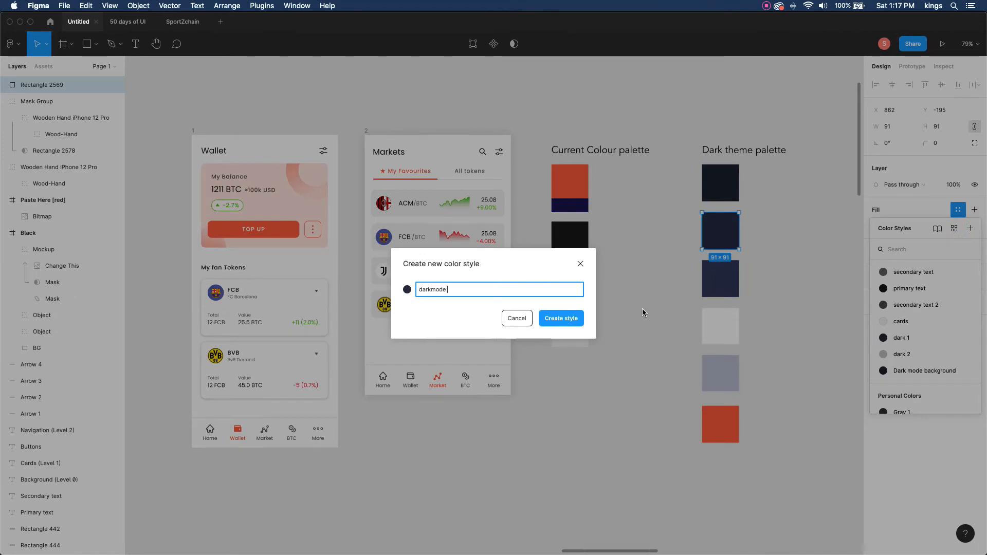
{"action": "type", "text": "lvl 1"}
{"action": "key", "text": "Return"}
Save the third dark theme swatch's fill as a colour style named "dark mode lvl 2"
{"action": "left_click", "coordinate": [720, 278]}
{"action": "right_click", "coordinate": [712, 265]}
{"action": "left_click", "coordinate": [951, 211]}
{"action": "left_click", "coordinate": [971, 229]}
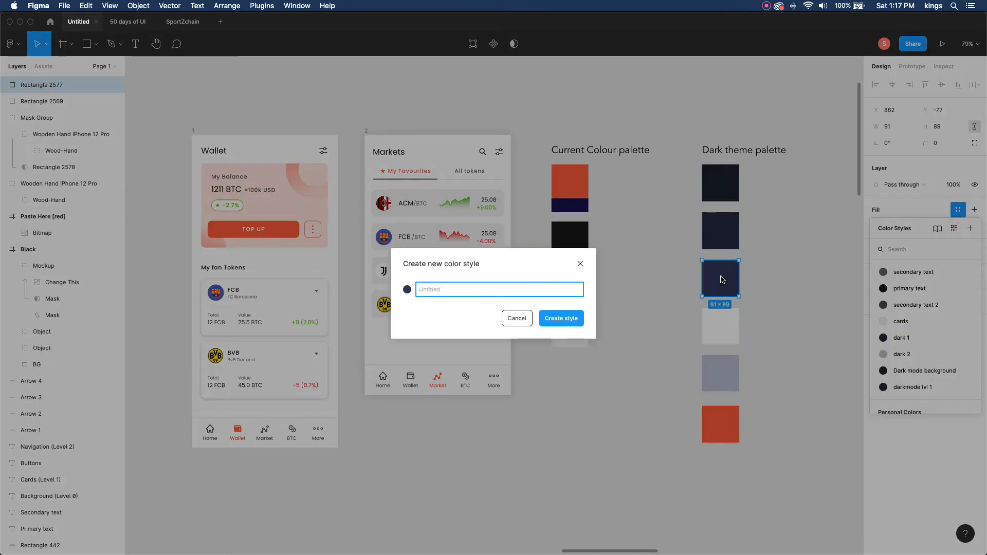
{"action": "type", "text": "dark mode lvl 2"}
{"action": "key", "text": "Return"}
Save the white dark theme swatch's fill as a colour style named "dark mode primary txt"
{"action": "left_click", "coordinate": [721, 326]}
{"action": "left_click", "coordinate": [958, 209]}
{"action": "left_click", "coordinate": [970, 229]}
{"action": "type", "text": "dark mode primary txt"}
{"action": "left_click", "coordinate": [566, 317]}
Save the pale greyish blue swatch's fill as a colour style named "dark mode secondary txt"
{"action": "left_click", "coordinate": [721, 373]}
{"action": "left_click", "coordinate": [959, 208]}
{"action": "left_click", "coordinate": [970, 229]}
{"action": "type", "text": "dark"}
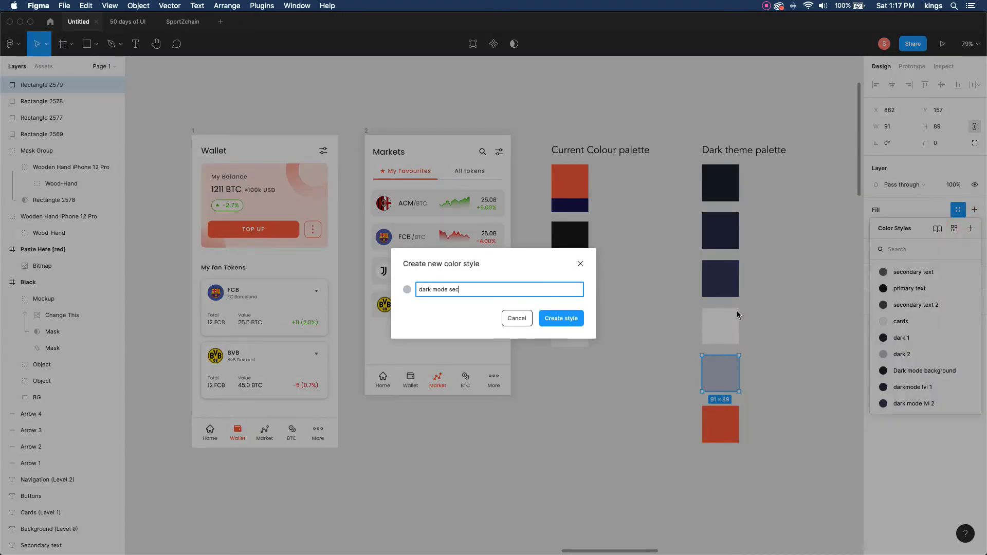
{"action": "key", "text": "Return"}
Save the orange dark theme swatch's fill as a colour style named "Dark mode primary colour"
{"action": "left_click", "coordinate": [722, 419]}
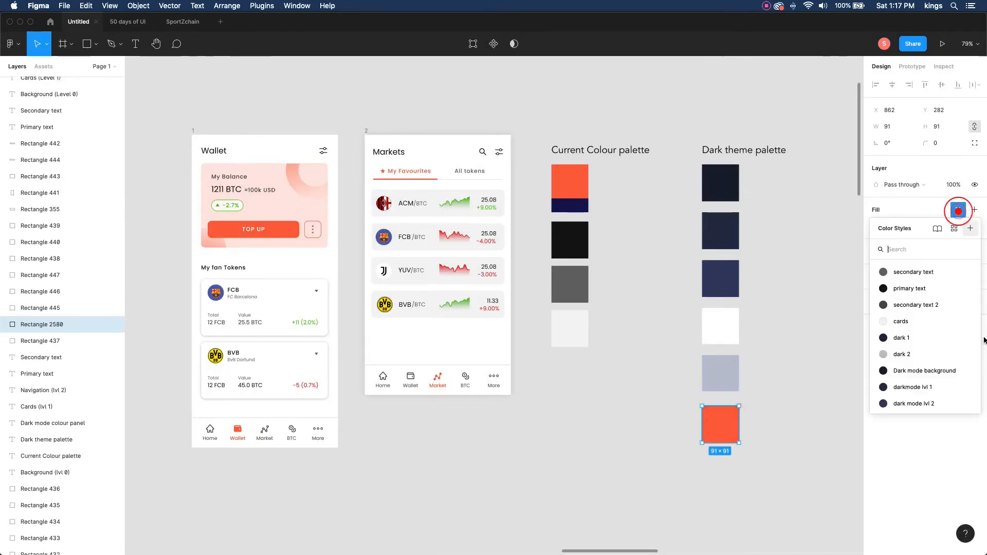
{"action": "left_click", "coordinate": [958, 209]}
{"action": "left_click", "coordinate": [971, 228]}
{"action": "type", "text": "primary colour"}
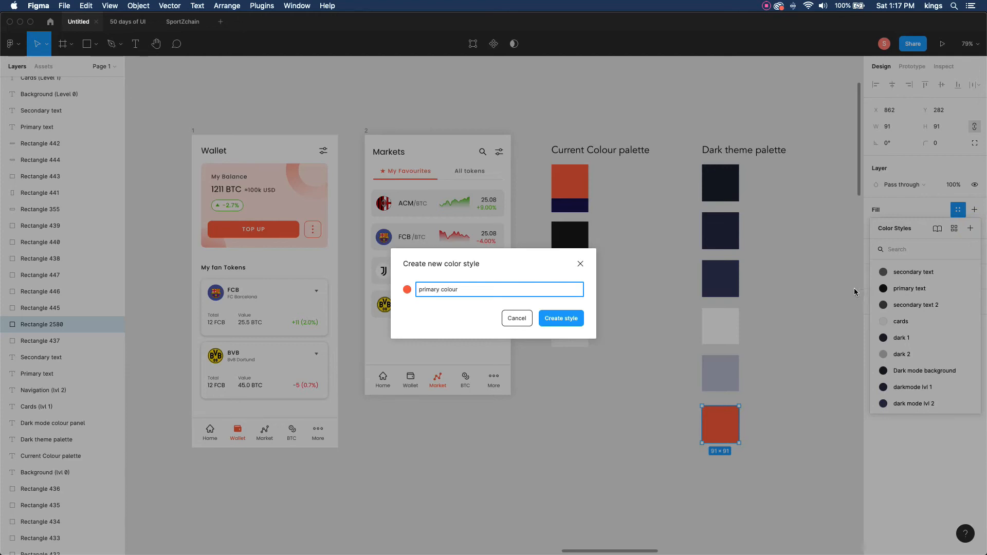
{"action": "left_click", "coordinate": [417, 290]}
{"action": "type", "text": "Dark mode"}
{"action": "key", "text": "Return"}
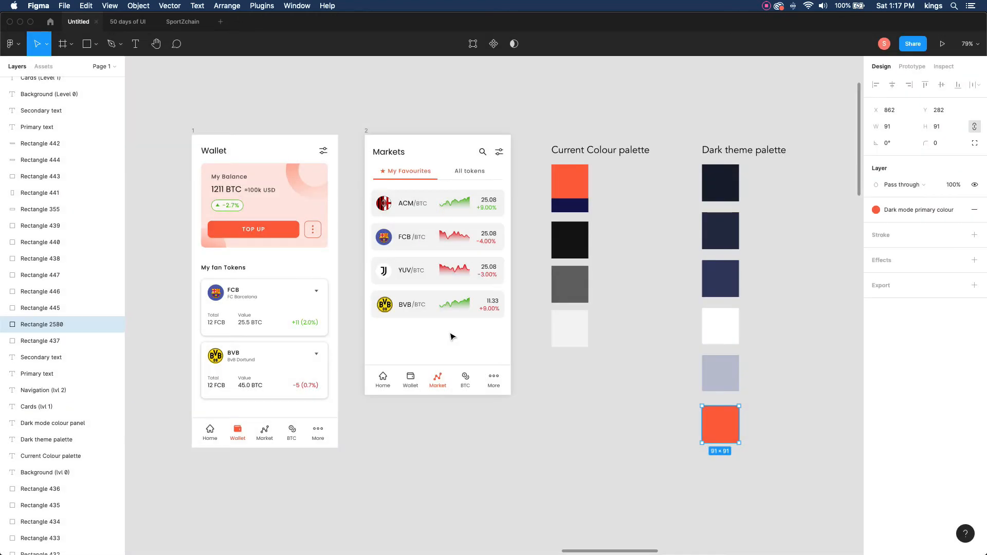
{"action": "left_click", "coordinate": [646, 302]}
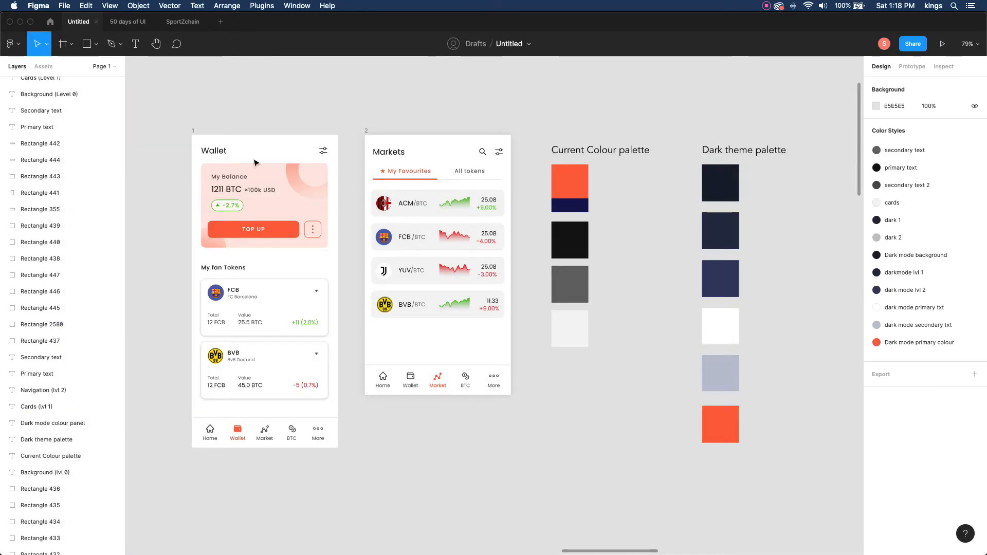
Apply the "Dark mode background" colour style to the fill of the Wallet frame
{"action": "left_click", "coordinate": [194, 132]}
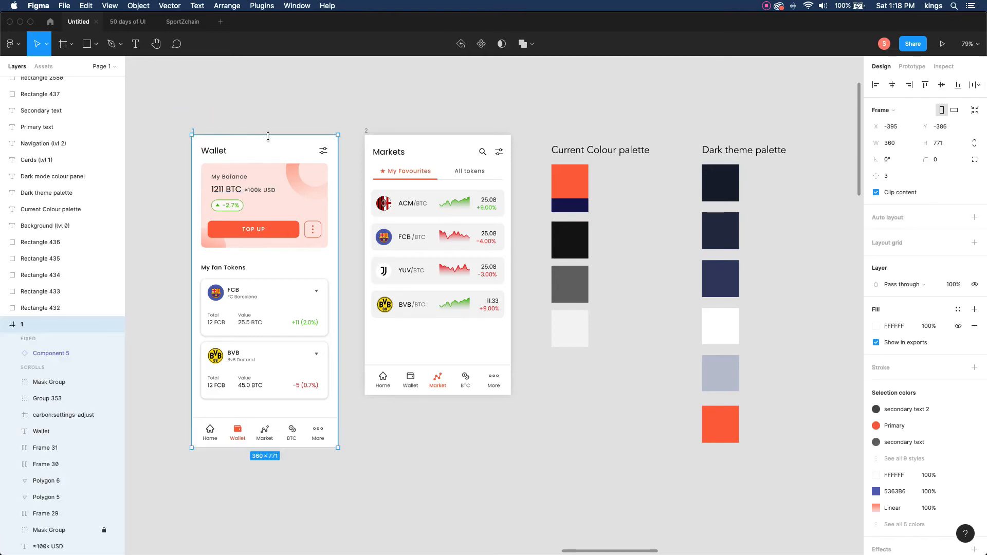
{"action": "left_click", "coordinate": [958, 310]}
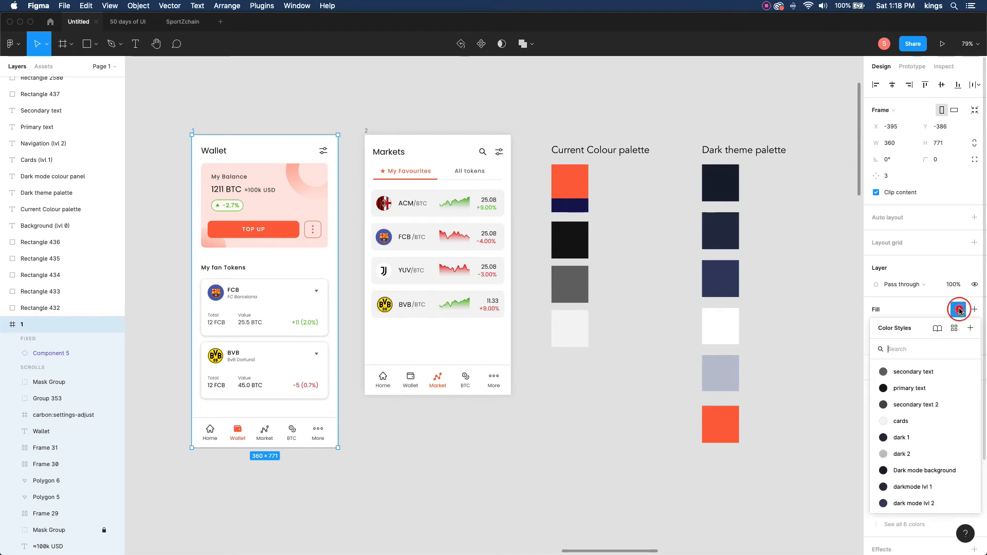
{"action": "scroll", "coordinate": [936, 432], "scroll_direction": "down", "scroll_amount": 10}
{"action": "scroll", "coordinate": [932, 419], "scroll_direction": "up", "scroll_amount": 6}
{"action": "scroll", "coordinate": [932, 419], "scroll_direction": "up", "scroll_amount": 3}
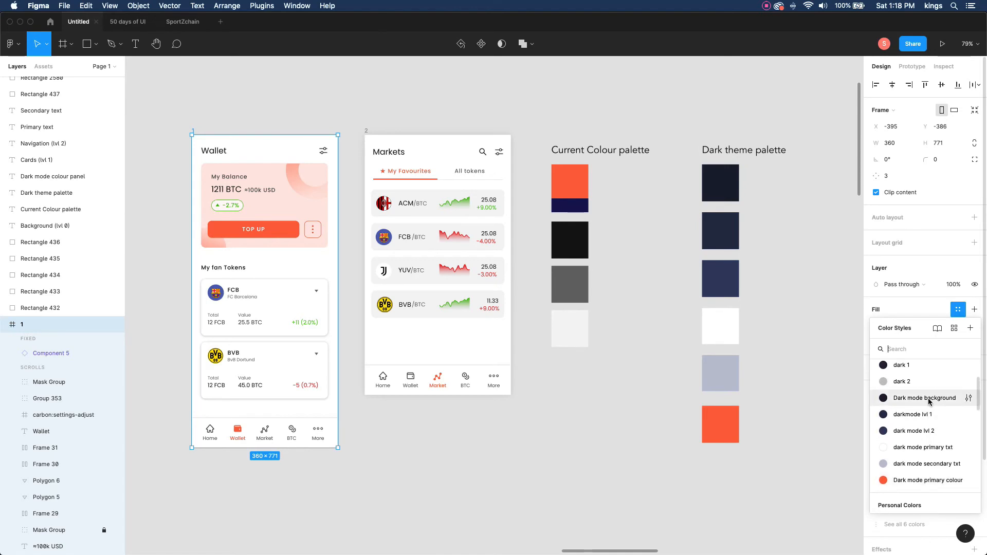
{"action": "left_click", "coordinate": [929, 399]}
Apply the "darkmode lvl 1" colour style to the FCB and BVB card backgrounds on the Wallet screen
{"action": "left_click", "coordinate": [289, 289]}
{"action": "left_click", "coordinate": [958, 309]}
{"action": "left_click", "coordinate": [926, 489]}
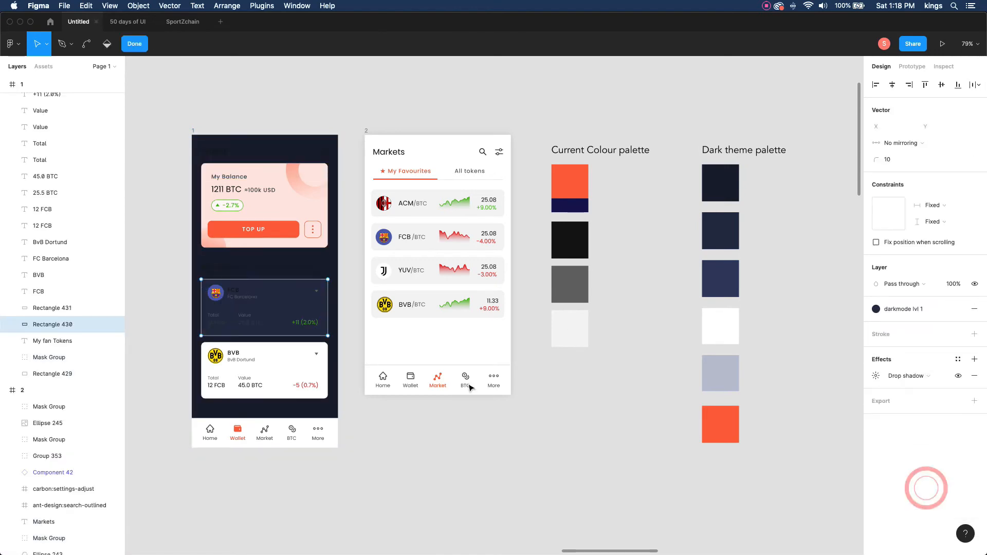
{"action": "left_click", "coordinate": [298, 360]}
{"action": "left_click", "coordinate": [956, 294]}
{"action": "left_click", "coordinate": [926, 472]}
Apply the "dark mode lvl 2" colour style to the Wallet screen's navigation bar background
{"action": "double_click", "coordinate": [305, 431]}
{"action": "left_click", "coordinate": [959, 301]}
{"action": "left_click", "coordinate": [929, 491]}
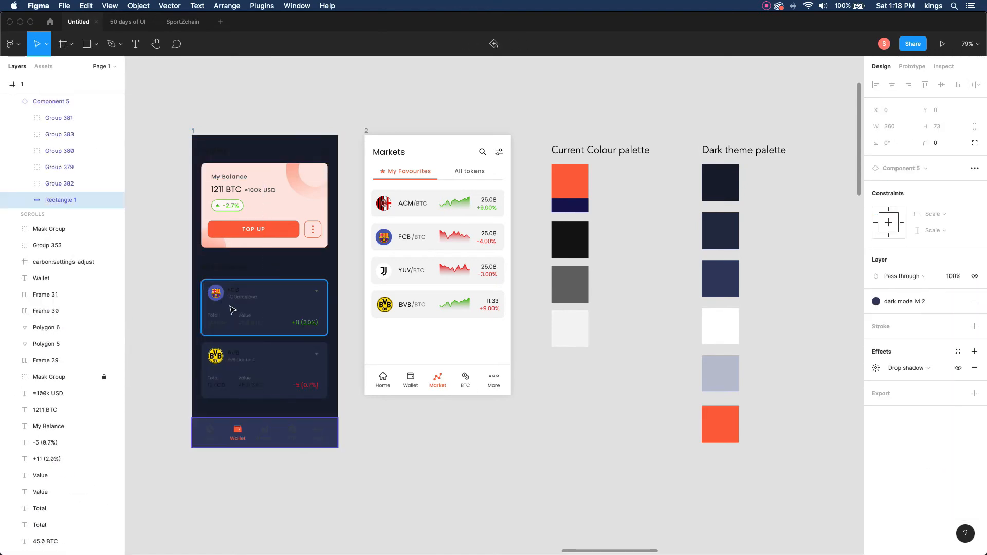
Apply the "darkmode lvl 1" colour style to the background of the My Balance card
{"action": "left_click", "coordinate": [229, 267]}
{"action": "left_click", "coordinate": [271, 178]}
{"action": "double_click", "coordinate": [257, 173]}
{"action": "left_click", "coordinate": [958, 309]}
{"action": "left_click", "coordinate": [926, 489]}
{"action": "left_click", "coordinate": [183, 115]}
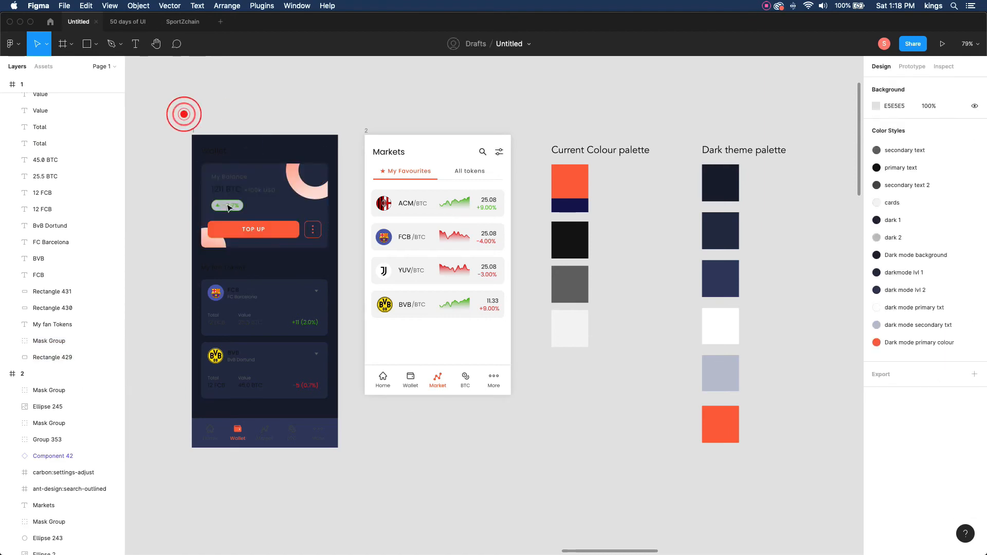
Apply "dark mode primary txt" to the Wallet title, settings icon, balance amount, My fan Tokens heading, token names and the BVB card's amounts
{"action": "left_click", "coordinate": [226, 189]}
{"action": "left_click", "coordinate": [226, 267], "text": "shift"}
{"action": "left_click", "coordinate": [232, 291], "text": "shift"}
{"action": "left_click", "coordinate": [233, 353], "text": "shift"}
{"action": "left_click", "coordinate": [219, 385], "text": "shift"}
{"action": "left_click", "coordinate": [917, 454]}
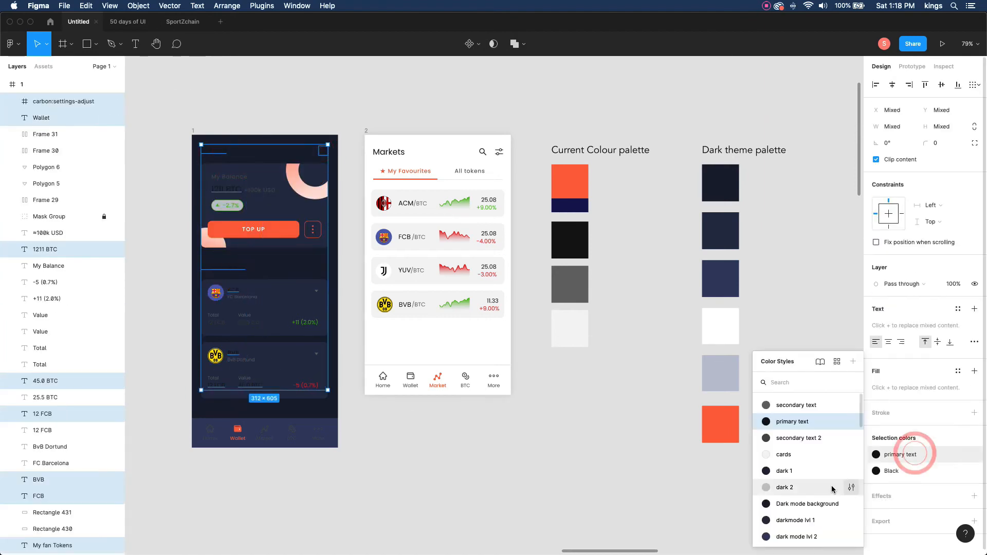
{"action": "left_click", "coordinate": [818, 535]}
{"action": "left_click", "coordinate": [917, 472]}
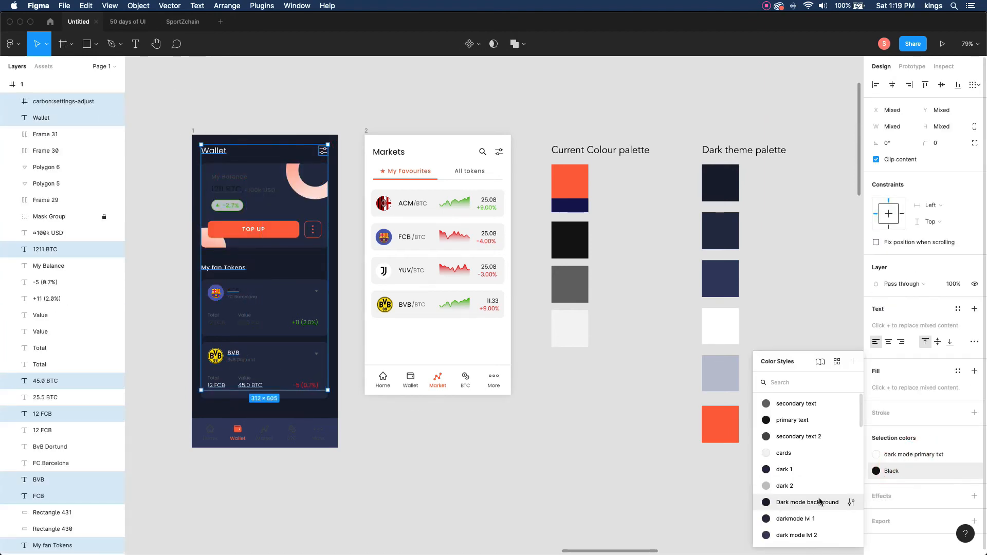
{"action": "left_click", "coordinate": [818, 535]}
Apply "dark mode secondary txt" to the My Balance label, USD equivalent, club names, Total and Value labels, and dropdown arrows
{"action": "left_click", "coordinate": [229, 176]}
{"action": "left_click", "coordinate": [256, 189], "text": "shift"}
{"action": "left_click", "coordinate": [242, 296], "text": "shift"}
{"action": "left_click", "coordinate": [219, 314], "text": "shift"}
{"action": "left_click", "coordinate": [215, 379], "text": "shift"}
{"action": "left_click", "coordinate": [244, 378], "text": "shift"}
{"action": "left_click", "coordinate": [240, 359], "text": "shift"}
{"action": "left_click", "coordinate": [316, 354], "text": "shift"}
{"action": "left_click", "coordinate": [316, 291], "text": "shift"}
{"action": "left_click", "coordinate": [912, 454]}
{"action": "left_click", "coordinate": [806, 509]}
{"action": "left_click", "coordinate": [912, 472]}
Apply "dark mode primary txt" to the 12 FCB and 25.5 BTC amounts on the FCB card
{"action": "left_click", "coordinate": [216, 322]}
{"action": "left_click", "coordinate": [251, 323], "text": "shift"}
{"action": "left_click", "coordinate": [216, 385], "text": "shift"}
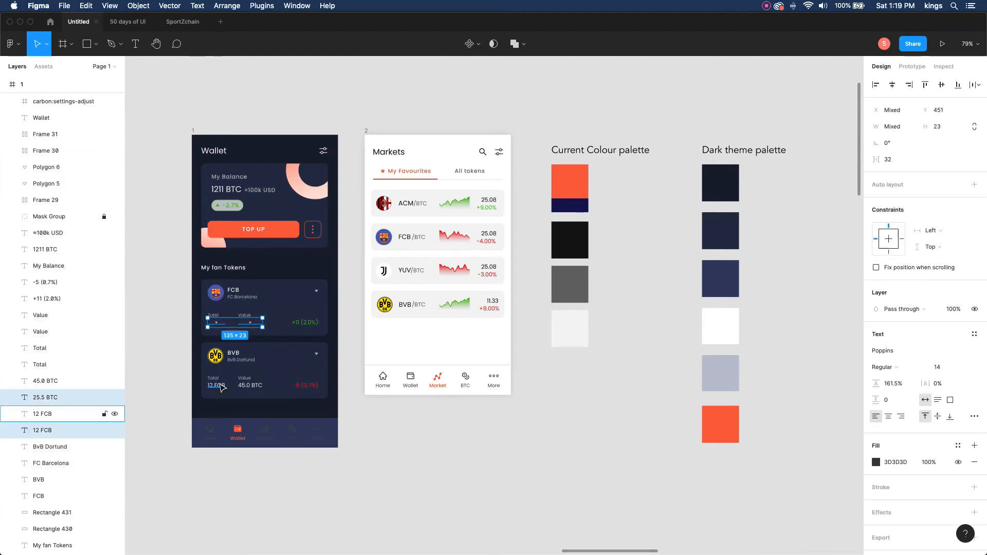
{"action": "left_click", "coordinate": [250, 385], "text": "shift"}
{"action": "left_click", "coordinate": [893, 504]}
{"action": "left_click", "coordinate": [818, 494]}
Recolour the inactive icons and labels in the Wallet screen's navigation bar with a light dark mode text style
{"action": "scroll", "coordinate": [540, 462], "scroll_direction": "down", "scroll_amount": 2}
{"action": "double_click", "coordinate": [217, 386]}
{"action": "left_click", "coordinate": [272, 385], "text": "shift"}
{"action": "left_click", "coordinate": [300, 387], "text": "shift"}
{"action": "left_click", "coordinate": [327, 387], "text": "shift"}
{"action": "left_click", "coordinate": [903, 417]}
{"action": "left_click", "coordinate": [818, 533]}
Remove the grey fill from the -2.7% badge on the My Balance card, keeping its green outline
{"action": "left_click", "coordinate": [261, 183]}
{"action": "scroll", "coordinate": [239, 151], "scroll_direction": "up", "scroll_amount": 3}
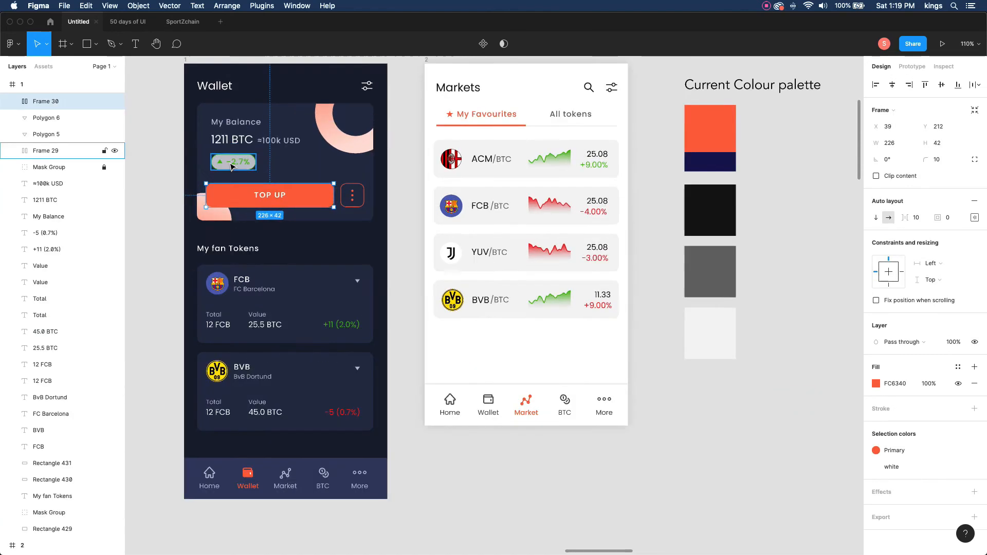
{"action": "double_click", "coordinate": [233, 162]}
{"action": "left_click", "coordinate": [250, 162]}
{"action": "left_click", "coordinate": [957, 404]}
Recolour the outline and dots of the three-dot button beside TOP UP with a light dark mode text colour
{"action": "left_click", "coordinate": [352, 196]}
{"action": "left_click", "coordinate": [958, 406]}
{"action": "scroll", "coordinate": [921, 525], "scroll_direction": "down", "scroll_amount": 3}
{"action": "left_click", "coordinate": [921, 527]}
{"action": "left_click", "coordinate": [900, 382]}
{"action": "left_click", "coordinate": [818, 533]}
{"action": "left_click", "coordinate": [663, 462]}
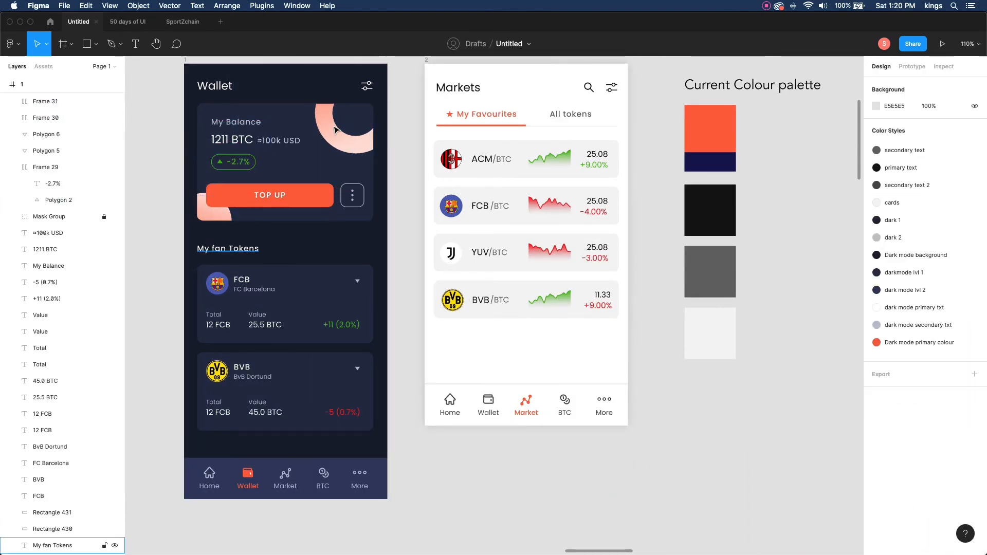
Recolour the gradient of the balance card's lower-left decorative ellipse to dark blue, and lock its mask group and the card background
{"action": "left_click", "coordinate": [308, 165]}
{"action": "left_click", "coordinate": [13, 325]}
{"action": "left_click", "coordinate": [55, 356]}
{"action": "left_click", "coordinate": [59, 341]}
{"action": "left_click", "coordinate": [876, 309]}
{"action": "left_click", "coordinate": [818, 533]}
{"action": "left_click", "coordinate": [854, 273]}
{"action": "left_click", "coordinate": [754, 441]}
{"action": "left_click", "coordinate": [813, 106]}
{"action": "left_click", "coordinate": [53, 374]}
{"action": "left_click", "coordinate": [104, 324]}
{"action": "left_click", "coordinate": [104, 374]}
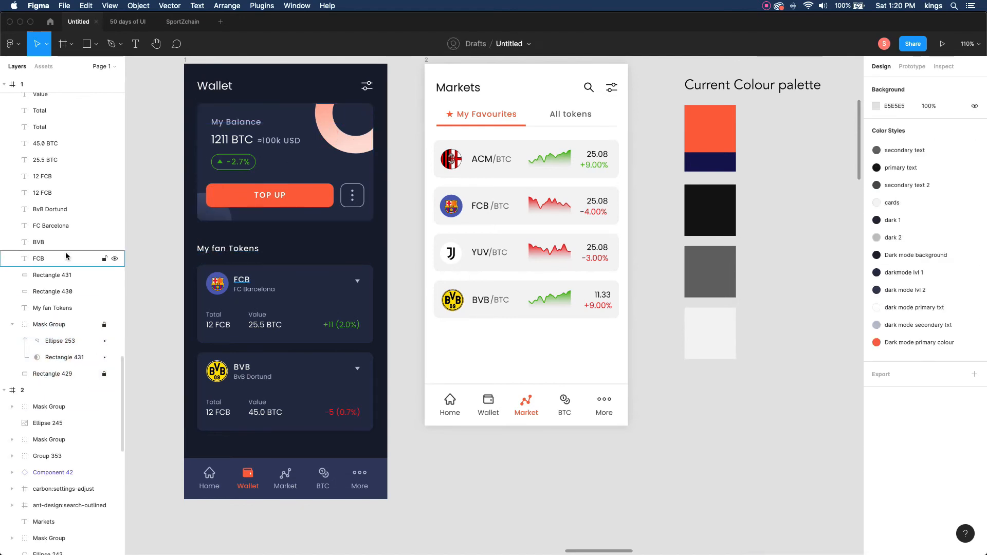
Recolour the gradient of the balance card's upper-right decorative ring with dark blue shades, using 425081 for its end stop
{"action": "scroll", "coordinate": [66, 253], "scroll_direction": "up", "scroll_amount": 4}
{"action": "left_click", "coordinate": [51, 159]}
{"action": "left_click", "coordinate": [876, 309]}
{"action": "left_click", "coordinate": [852, 531]}
{"action": "left_click", "coordinate": [852, 273]}
{"action": "left_click", "coordinate": [755, 440]}
{"action": "left_click", "coordinate": [221, 211]}
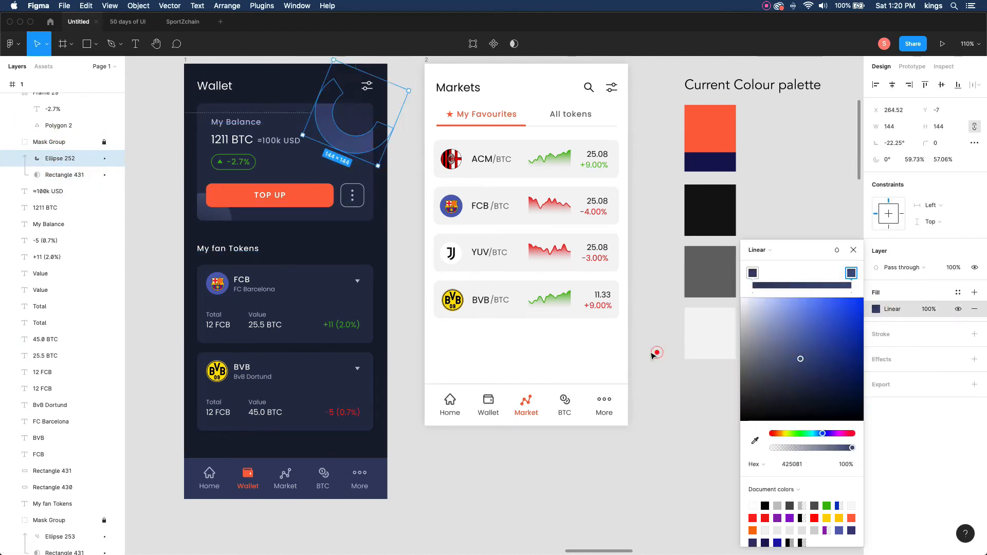
{"action": "left_click", "coordinate": [656, 357]}
{"action": "scroll", "coordinate": [246, 499], "scroll_direction": "up", "scroll_amount": 8}
{"action": "left_click", "coordinate": [272, 390], "text": "super"}
{"action": "left_click", "coordinate": [876, 318]}
{"action": "left_click", "coordinate": [754, 441]}
{"action": "left_click", "coordinate": [335, 374]}
Apply the "Dark mode background" colour style to the fill of the Markets frame
{"action": "scroll", "coordinate": [336, 374], "scroll_direction": "down", "scroll_amount": 8}
{"action": "left_click", "coordinate": [427, 113]}
{"action": "left_click", "coordinate": [957, 308]}
{"action": "left_click", "coordinate": [782, 386]}
{"action": "left_click", "coordinate": [410, 344]}
Delete the locked white rectangle behind the token cards in the Markets frame
{"action": "left_click", "coordinate": [427, 112]}
{"action": "scroll", "coordinate": [79, 463], "scroll_direction": "down", "scroll_amount": 8}
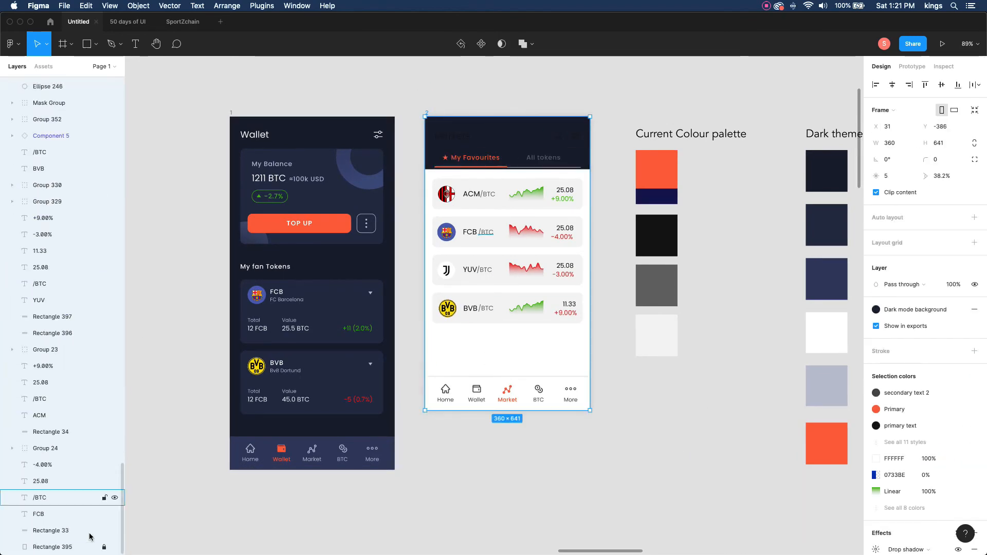
{"action": "left_click", "coordinate": [66, 547]}
{"action": "key", "text": "BackSpace"}
Apply the "dark mode lvl 2" colour style to the Markets screen's navigation bar background
{"action": "left_click", "coordinate": [532, 383], "text": "super"}
{"action": "left_click", "coordinate": [876, 317]}
{"action": "left_click", "coordinate": [958, 301]}
{"action": "left_click", "coordinate": [919, 492]}
Apply the "darkmode lvl 1" colour style to the backgrounds of the four token cards on the Markets screen
{"action": "left_click", "coordinate": [498, 300]}
{"action": "left_click", "coordinate": [498, 262], "text": "shift"}
{"action": "left_click", "coordinate": [498, 222], "text": "shift"}
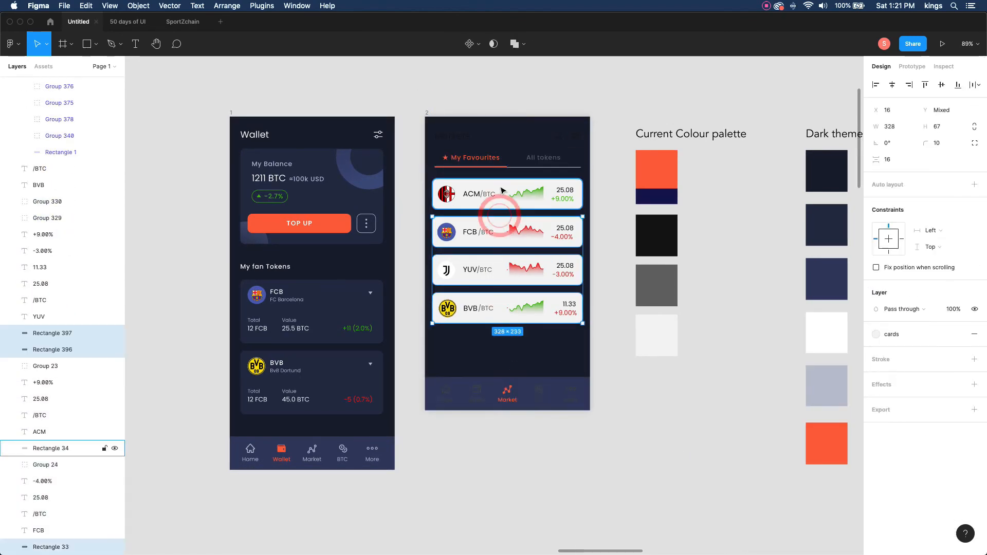
{"action": "left_click", "coordinate": [937, 337]}
{"action": "scroll", "coordinate": [928, 455], "scroll_direction": "down", "scroll_amount": 2}
{"action": "left_click", "coordinate": [921, 450]}
{"action": "left_click", "coordinate": [503, 184]}
{"action": "left_click", "coordinate": [914, 294]}
{"action": "left_click", "coordinate": [913, 468]}
Apply the "dark mode primary txt" colour style to the token names and prices on the Markets cards
{"action": "left_click", "coordinate": [452, 135]}
{"action": "left_click", "coordinate": [471, 193], "text": "shift"}
{"action": "left_click", "coordinate": [470, 232], "text": "shift"}
{"action": "left_click", "coordinate": [471, 270], "text": "shift"}
{"action": "left_click", "coordinate": [566, 189]}
{"action": "left_click", "coordinate": [565, 226], "text": "shift"}
{"action": "left_click", "coordinate": [565, 266], "text": "shift"}
{"action": "left_click", "coordinate": [568, 303], "text": "shift"}
{"action": "left_click", "coordinate": [876, 419]}
{"action": "left_click", "coordinate": [957, 403]}
{"action": "left_click", "coordinate": [928, 477]}
Apply the "dark mode secondary txt" colour style to the inactive icons and labels in the Markets navigation bar
{"action": "left_click", "coordinate": [572, 394]}
{"action": "double_click", "coordinate": [572, 394]}
{"action": "left_click", "coordinate": [539, 394], "text": "shift"}
{"action": "left_click", "coordinate": [477, 393], "text": "shift"}
{"action": "left_click", "coordinate": [446, 394], "text": "shift"}
{"action": "left_click", "coordinate": [909, 415]}
{"action": "scroll", "coordinate": [808, 463], "scroll_direction": "down", "scroll_amount": 2}
{"action": "left_click", "coordinate": [803, 497]}
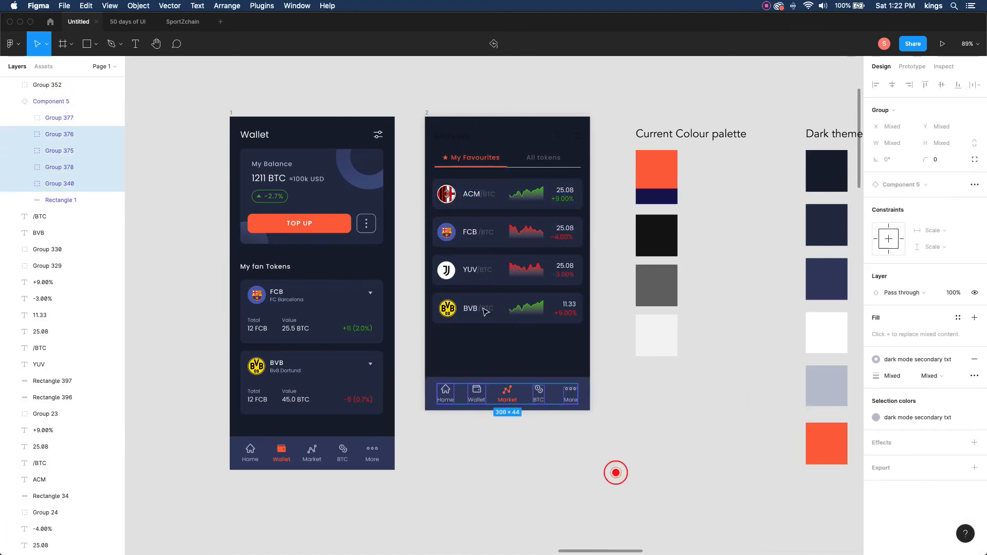
Apply "dark mode secondary txt" to the cards' /BTC labels and "dark mode primary txt" to the Markets title
{"action": "left_click", "coordinate": [486, 308]}
{"action": "left_click", "coordinate": [927, 533]}
{"action": "left_click", "coordinate": [452, 135]}
{"action": "left_click", "coordinate": [958, 403]}
{"action": "left_click", "coordinate": [925, 517]}
Recolour the All tokens tab label and its underline with a light dark-mode text style
{"action": "double_click", "coordinate": [548, 159]}
{"action": "left_click", "coordinate": [546, 166], "text": "shift"}
{"action": "left_click", "coordinate": [886, 498]}
{"action": "left_click", "coordinate": [811, 531]}
Apply the "dark mode primary txt" colour style to the search and settings icons in the Markets header
{"action": "scroll", "coordinate": [525, 178], "scroll_direction": "up", "scroll_amount": 4}
{"action": "left_click", "coordinate": [567, 115]}
{"action": "left_click", "coordinate": [595, 115], "text": "shift"}
{"action": "left_click", "coordinate": [905, 468]}
{"action": "left_click", "coordinate": [807, 483]}
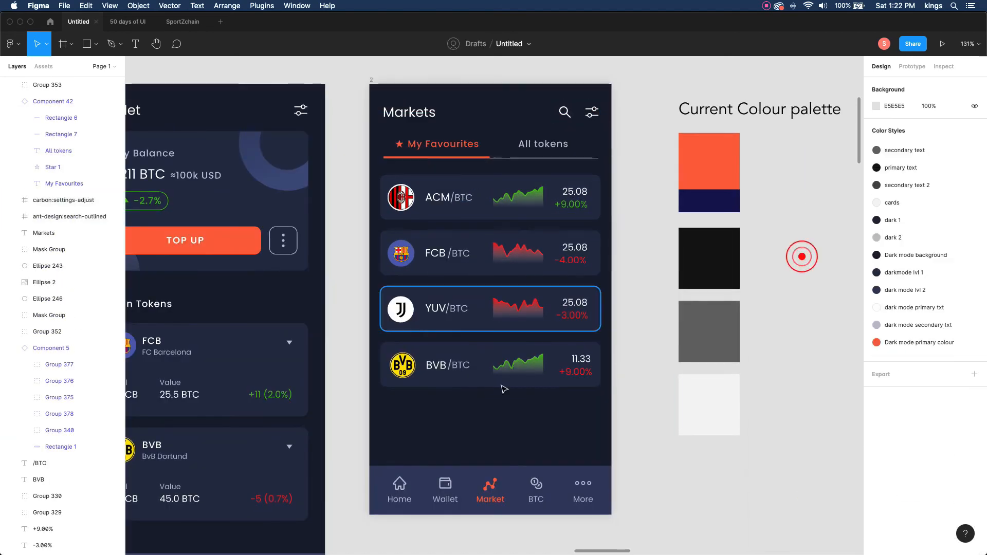
Recolour the ACM chart gradient's end stop with the card background colour and make it fully transparent
{"action": "double_click", "coordinate": [516, 199]}
{"action": "left_click", "coordinate": [876, 293]}
{"action": "left_click", "coordinate": [473, 222]}
{"action": "left_click_drag", "start_coordinate": [852, 448], "coordinate": [637, 448]}
Sample the card background as the end stop of the FCB chart's gradient and reduce its opacity to zero
{"action": "double_click", "coordinate": [514, 270]}
{"action": "left_click", "coordinate": [876, 293]}
{"action": "left_click", "coordinate": [851, 274]}
{"action": "left_click", "coordinate": [755, 441]}
{"action": "left_click", "coordinate": [465, 292]}
{"action": "left_click_drag", "start_coordinate": [852, 448], "coordinate": [741, 447]}
Replace the end stop of the YUV chart's gradient with the sampled card background colour
{"action": "left_click", "coordinate": [514, 338]}
{"action": "left_click", "coordinate": [876, 351]}
{"action": "left_click", "coordinate": [851, 273]}
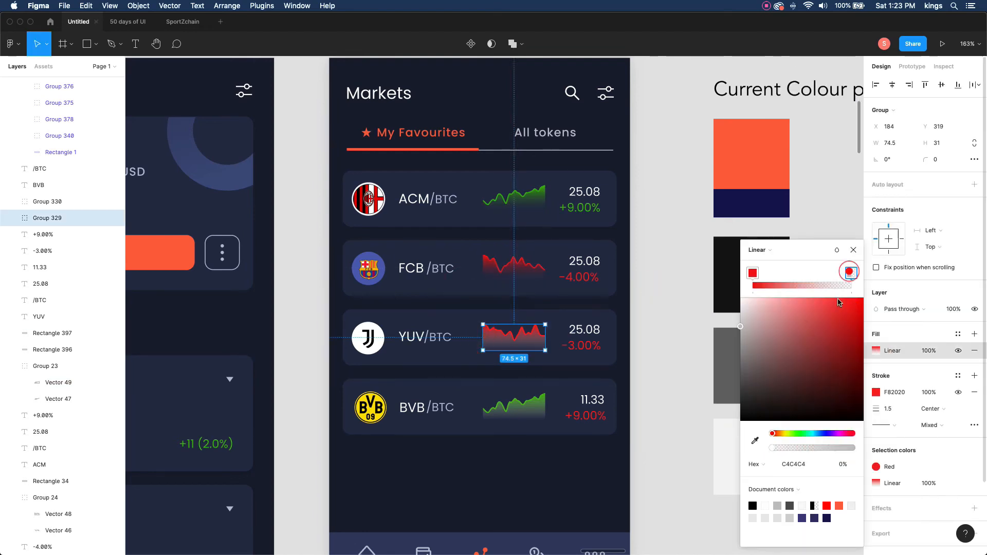
{"action": "double_click", "coordinate": [495, 341]}
{"action": "left_click", "coordinate": [755, 441]}
Replace the end stop of the BVB chart's gradient with the sampled card background colour
{"action": "double_click", "coordinate": [536, 412]}
{"action": "left_click", "coordinate": [876, 292]}
{"action": "left_click", "coordinate": [754, 441]}
{"action": "left_click", "coordinate": [556, 430]}
{"action": "left_click", "coordinate": [627, 369]}
Paste the original light Wallet and Markets frames and align them directly below their dark versions
{"action": "scroll", "coordinate": [535, 200], "scroll_direction": "down", "scroll_amount": 5}
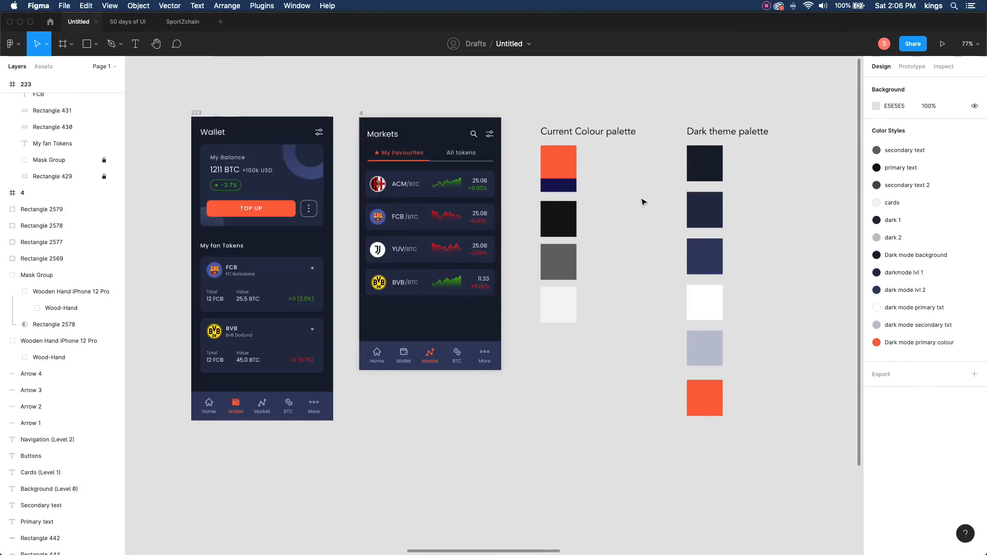
{"action": "scroll", "coordinate": [643, 202], "scroll_direction": "down", "scroll_amount": 3}
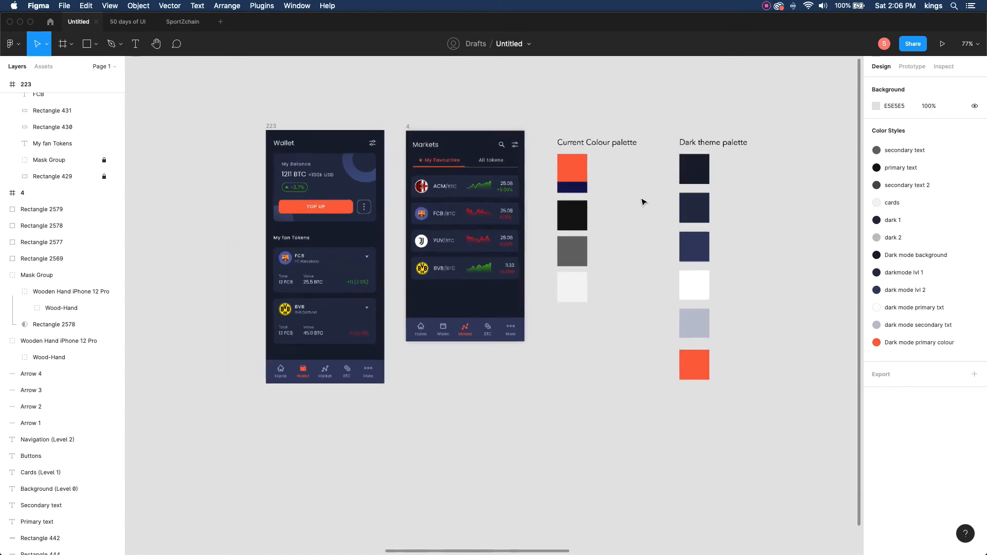
{"action": "key", "text": "super+v"}
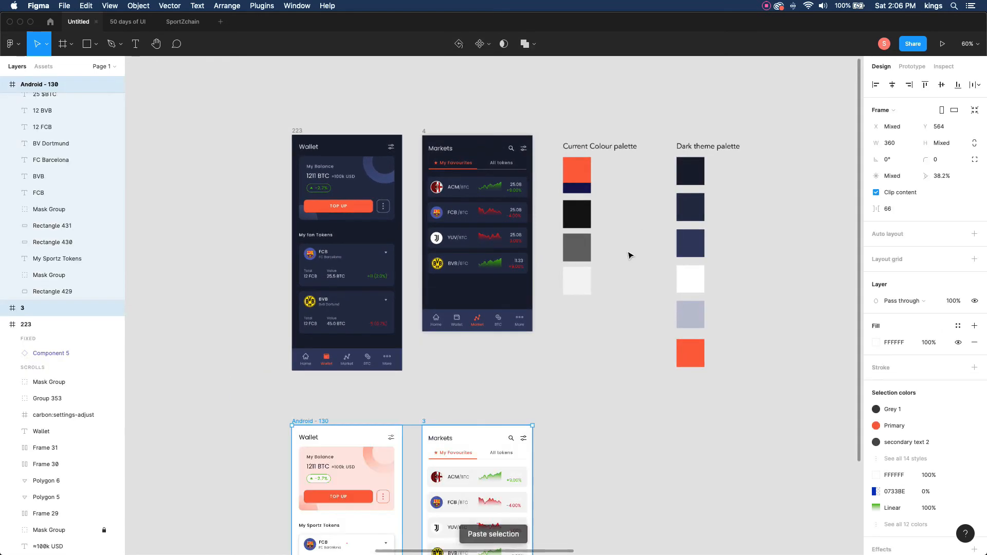
{"action": "left_click_drag", "start_coordinate": [312, 422], "coordinate": [309, 404]}
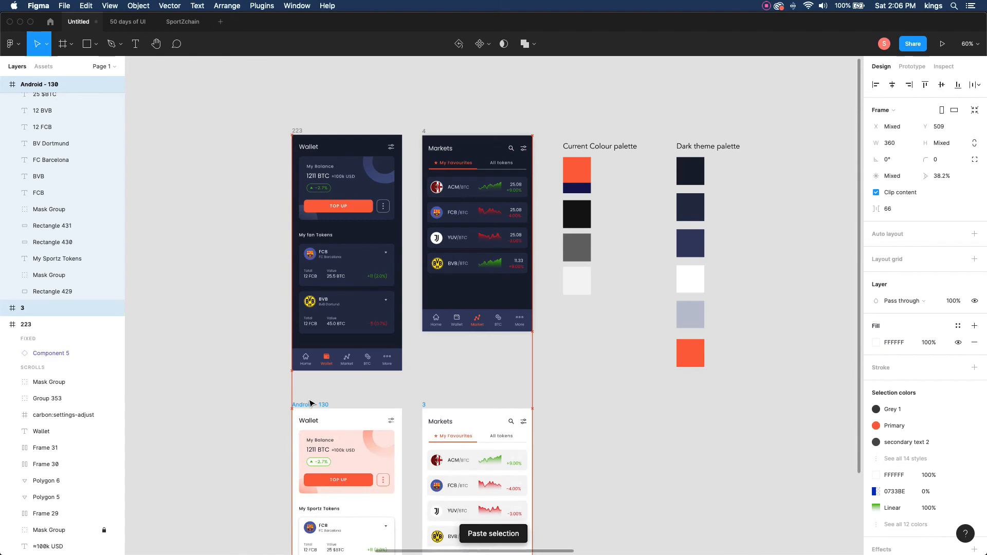
Shift the dark Wallet frame left and place the light Wallet frame beside it for comparison
{"action": "left_click", "coordinate": [471, 364]}
{"action": "left_click_drag", "start_coordinate": [297, 131], "coordinate": [186, 131]}
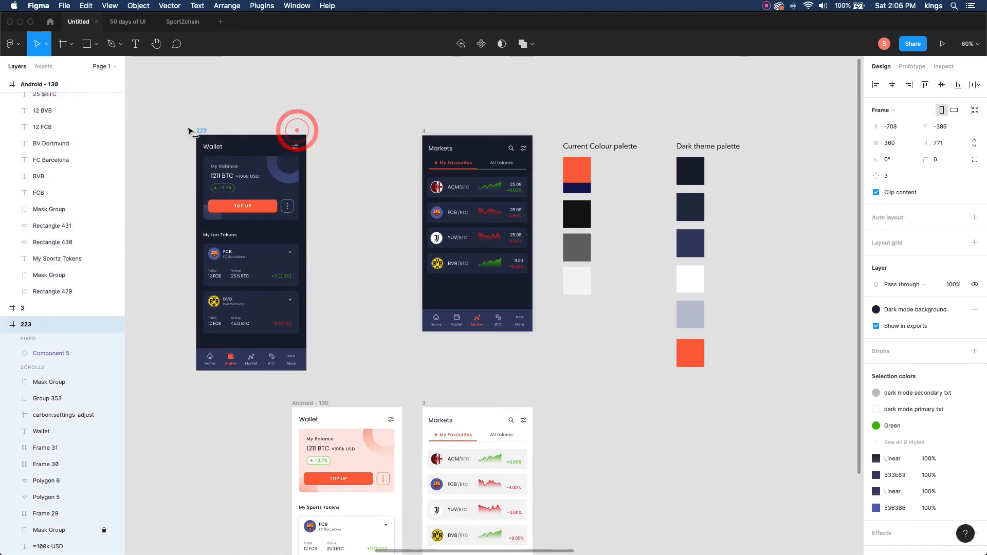
{"action": "left_click_drag", "start_coordinate": [312, 406], "coordinate": [324, 134]}
Shift the colour palettes right and place the light Markets frame next to the dark Markets frame
{"action": "left_click_drag", "start_coordinate": [542, 117], "coordinate": [798, 443]}
{"action": "left_click_drag", "start_coordinate": [573, 283], "coordinate": [707, 288]}
{"action": "left_click_drag", "start_coordinate": [423, 403], "coordinate": [539, 135]}
{"action": "left_click", "coordinate": [452, 95]}
{"action": "scroll", "coordinate": [308, 254], "scroll_direction": "up", "scroll_amount": 3}
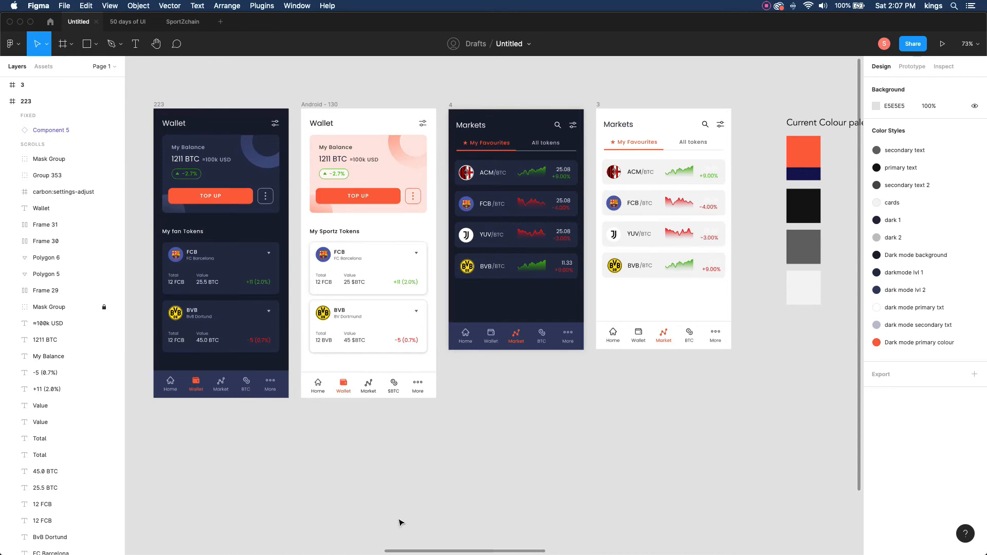
{"action": "scroll", "coordinate": [405, 503], "scroll_direction": "up", "scroll_amount": 1}
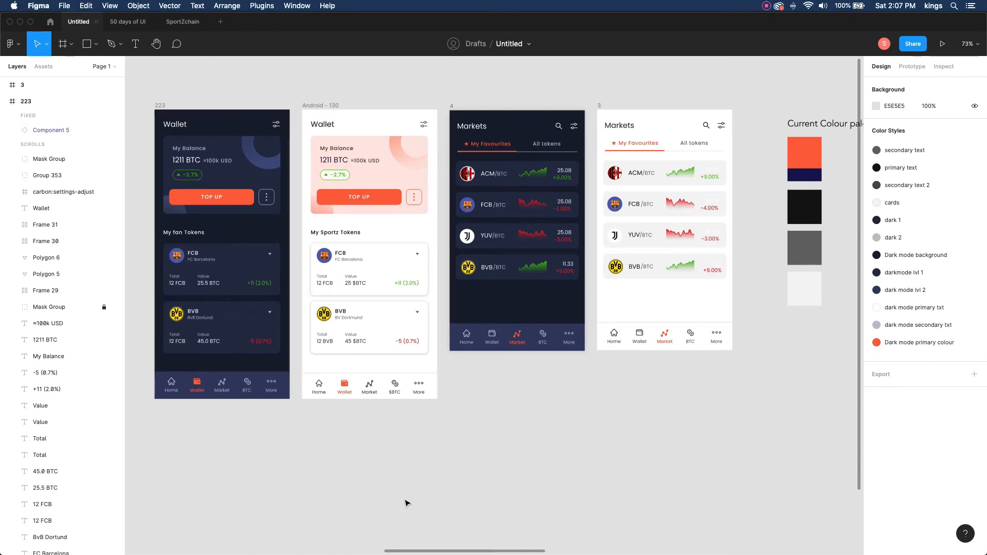